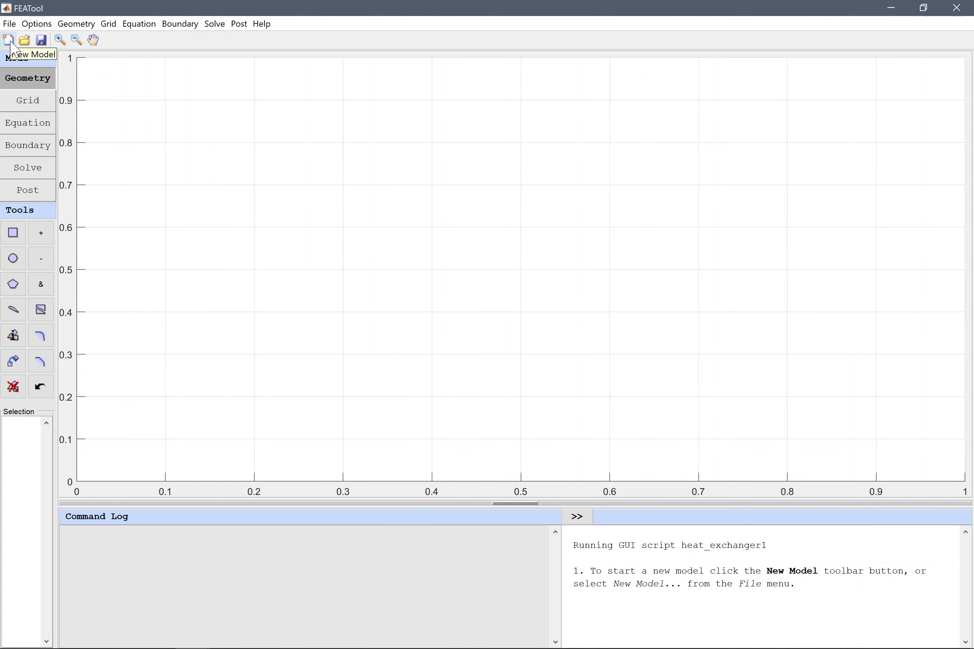
Create a new 2D model using the Navier-Stokes Equations physics mode
{"action": "left_click", "coordinate": [10, 43]}
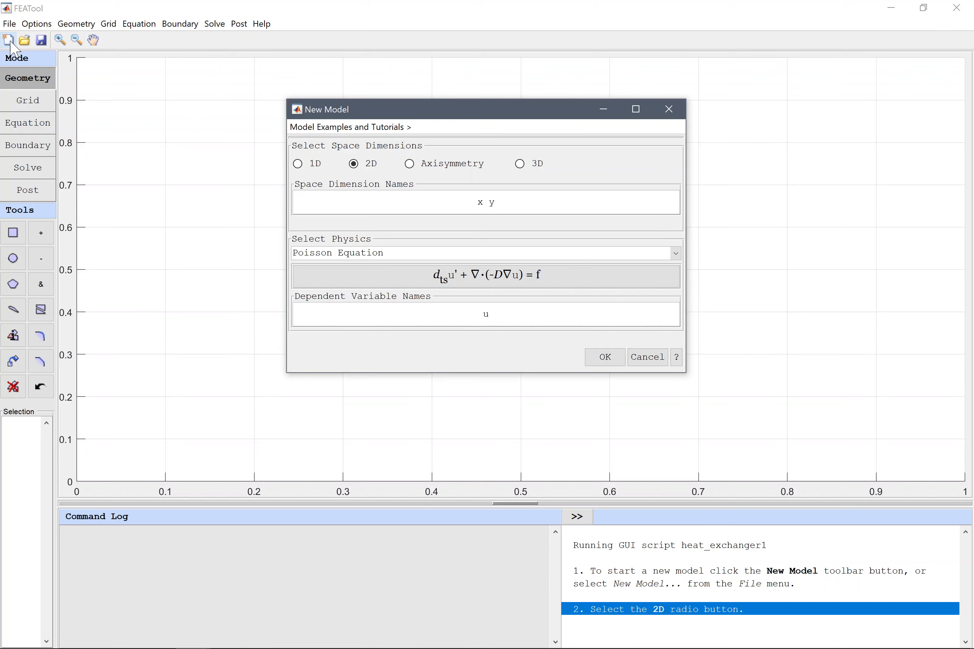
{"action": "left_click", "coordinate": [378, 163]}
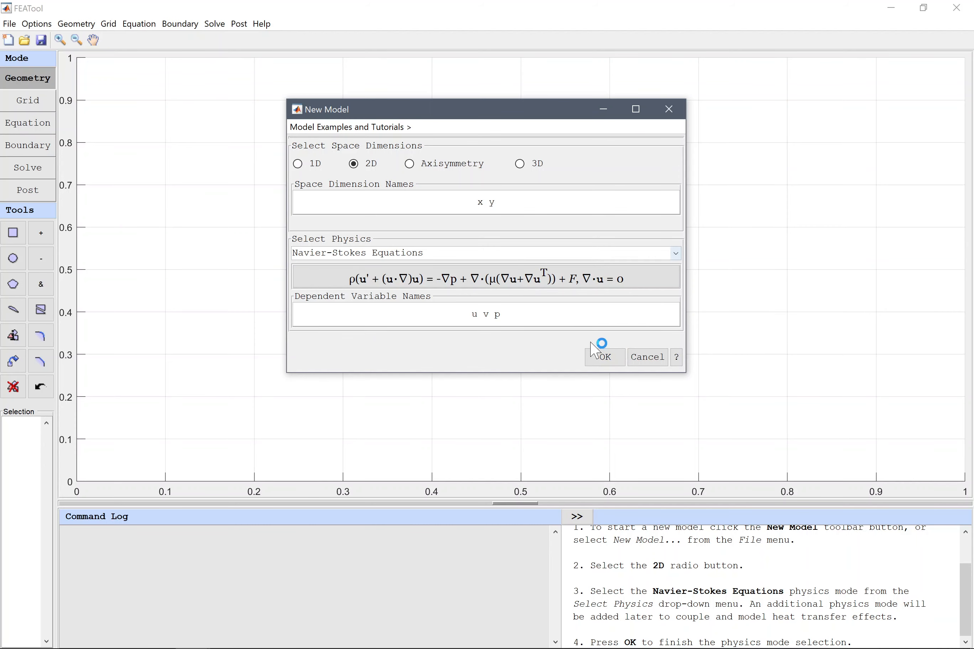
{"action": "left_click", "coordinate": [608, 359]}
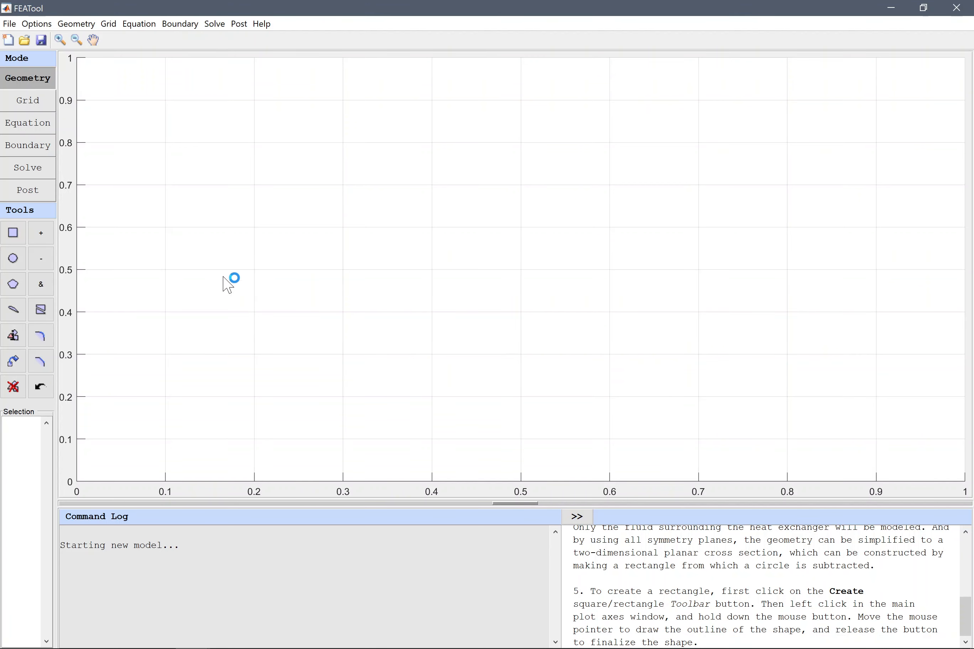
Create a rectangle spanning 0 to 0.0075 in the x-direction and 0 to 0.05 in the y-direction
{"action": "left_click", "coordinate": [16, 236]}
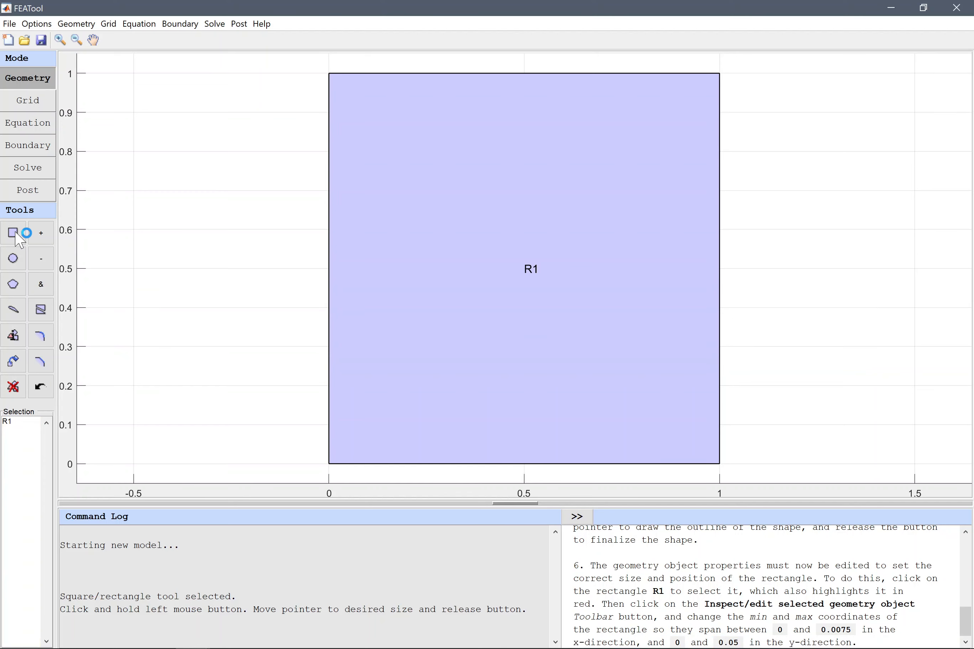
{"action": "left_click", "coordinate": [29, 422]}
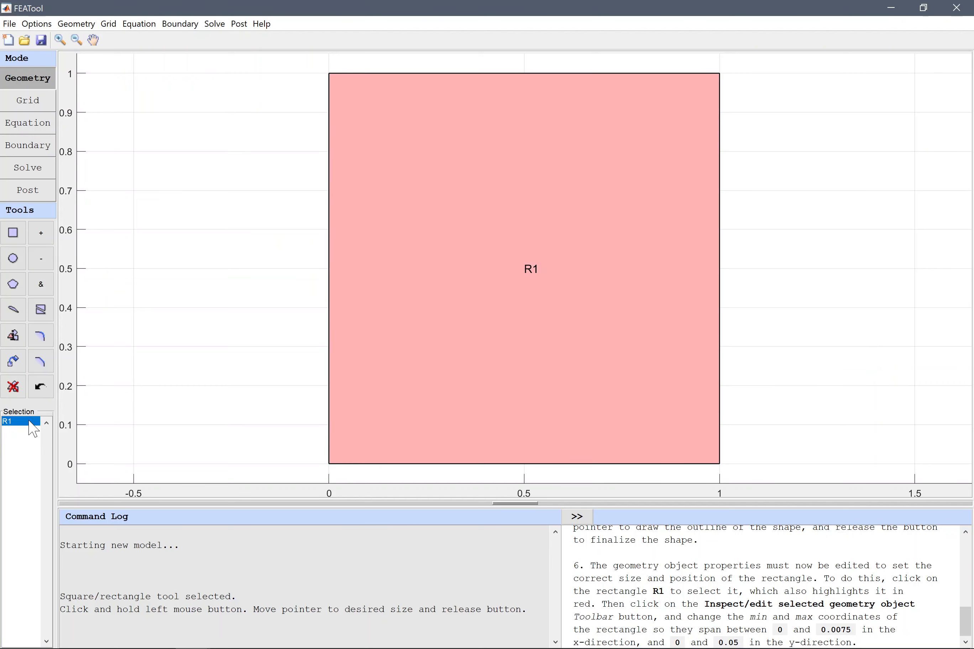
{"action": "left_click", "coordinate": [16, 337]}
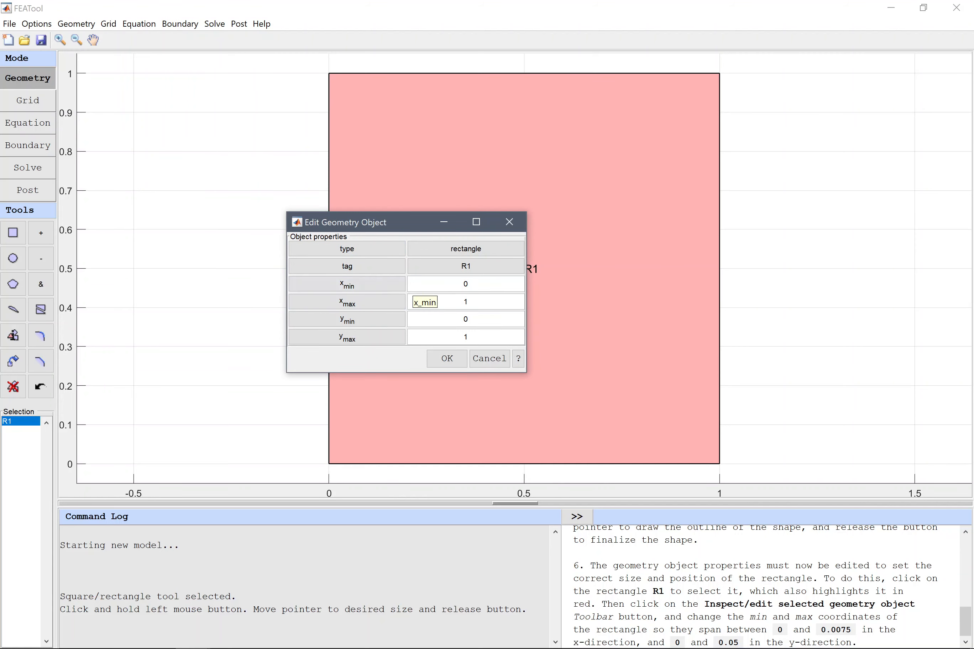
{"action": "left_click", "coordinate": [419, 299]}
{"action": "type", "text": "0.0075"}
{"action": "key", "text": "Tab"}
{"action": "key", "text": "Tab"}
{"action": "type", "text": "0.05"}
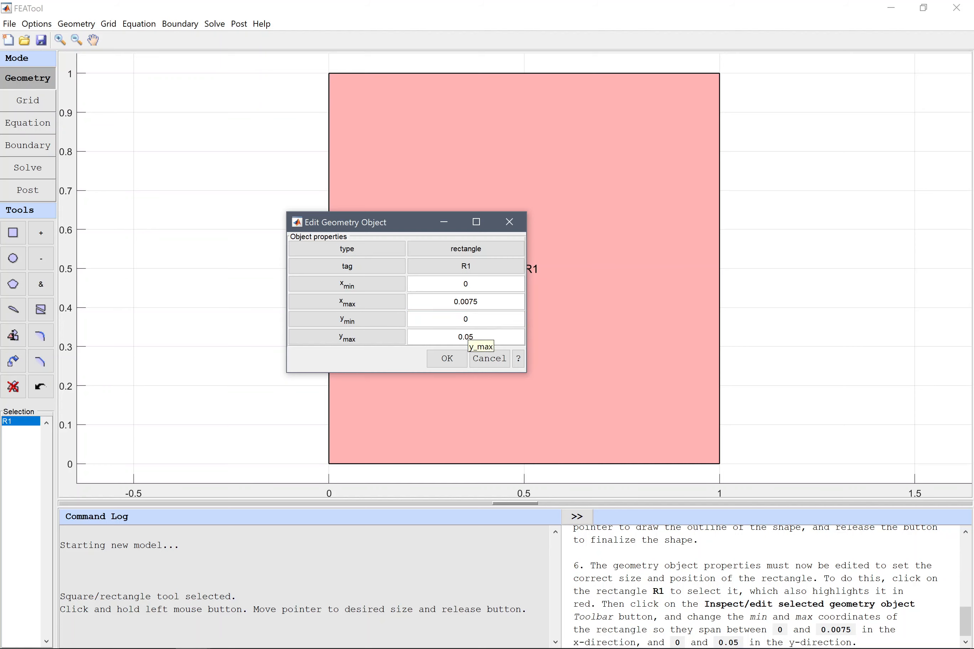
{"action": "key", "text": "Tab"}
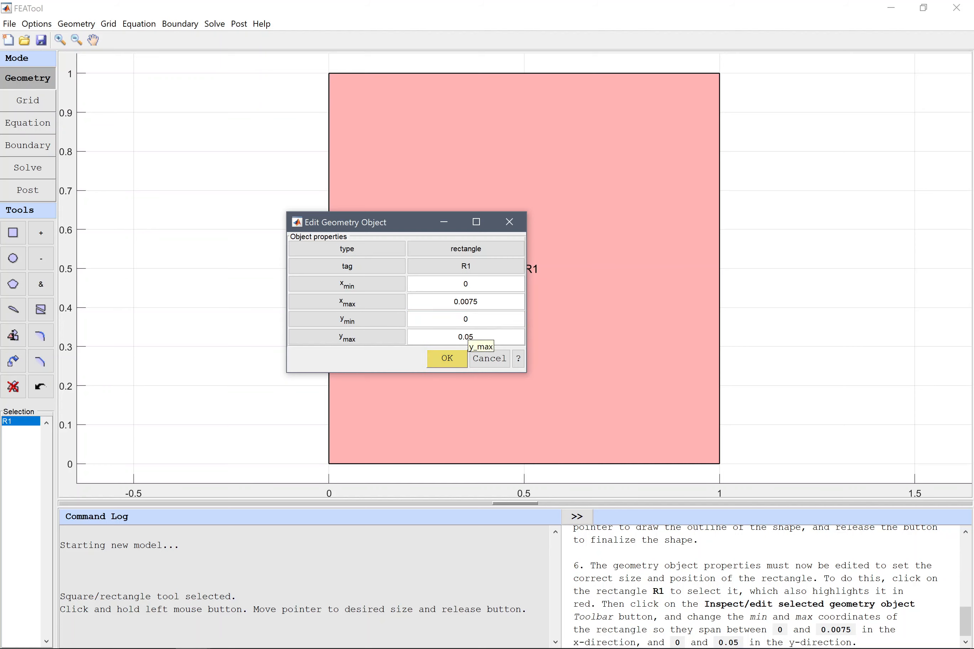
{"action": "left_click", "coordinate": [447, 359]}
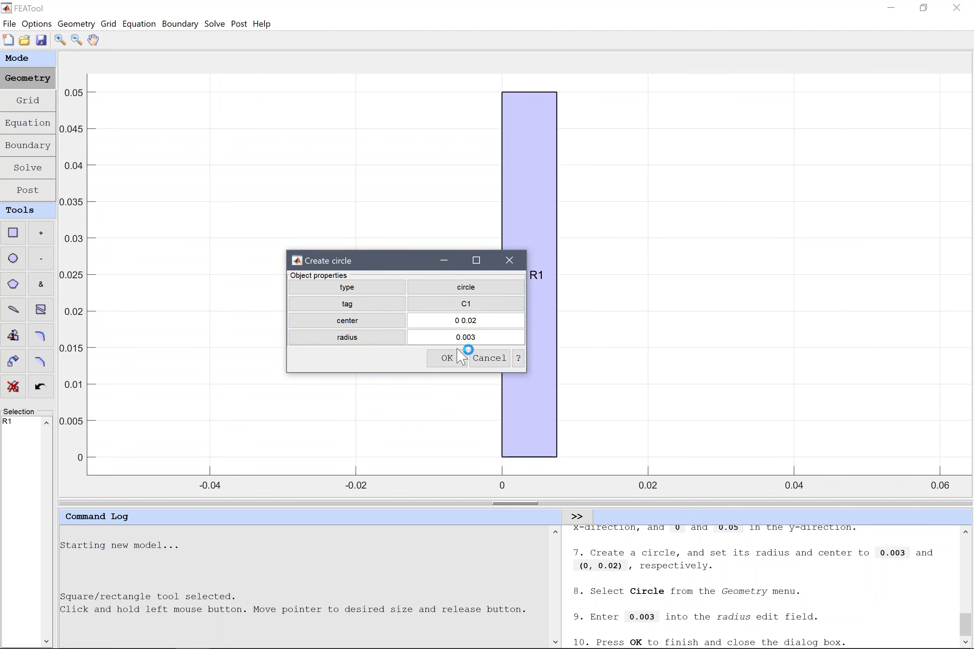
Create a circle with center (0, 0.02) and radius 0.003, and subtract it from the rectangle
{"action": "left_click", "coordinate": [448, 358]}
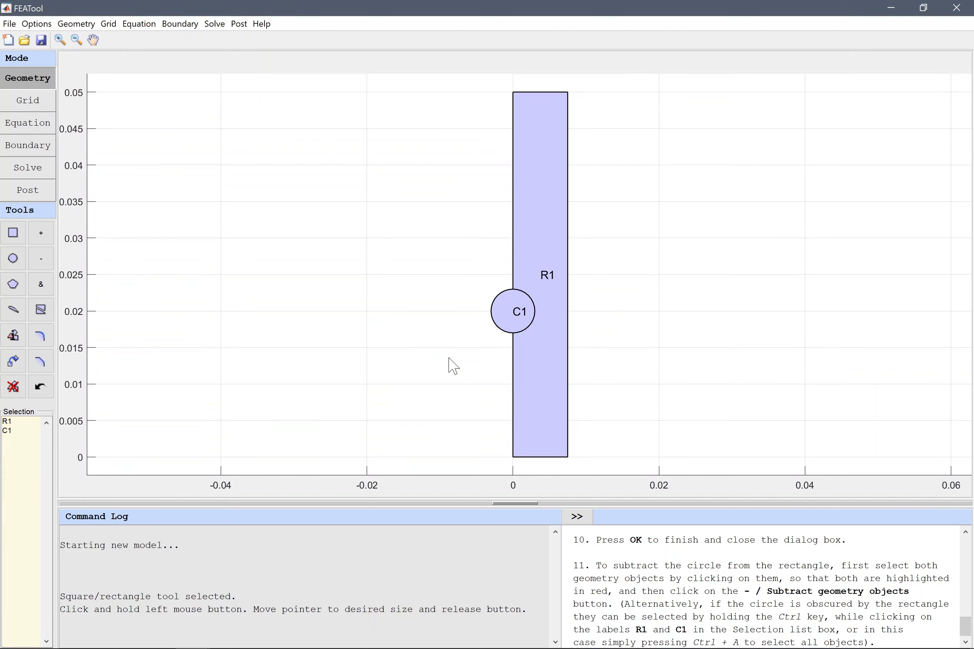
{"action": "key", "text": "ctrl+a"}
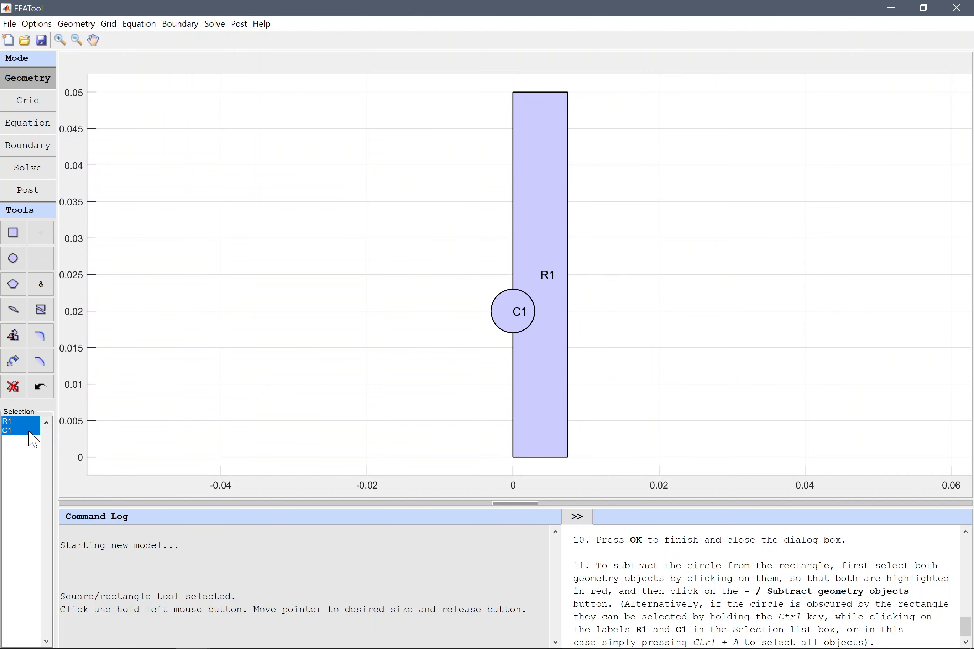
{"action": "left_click", "coordinate": [42, 259]}
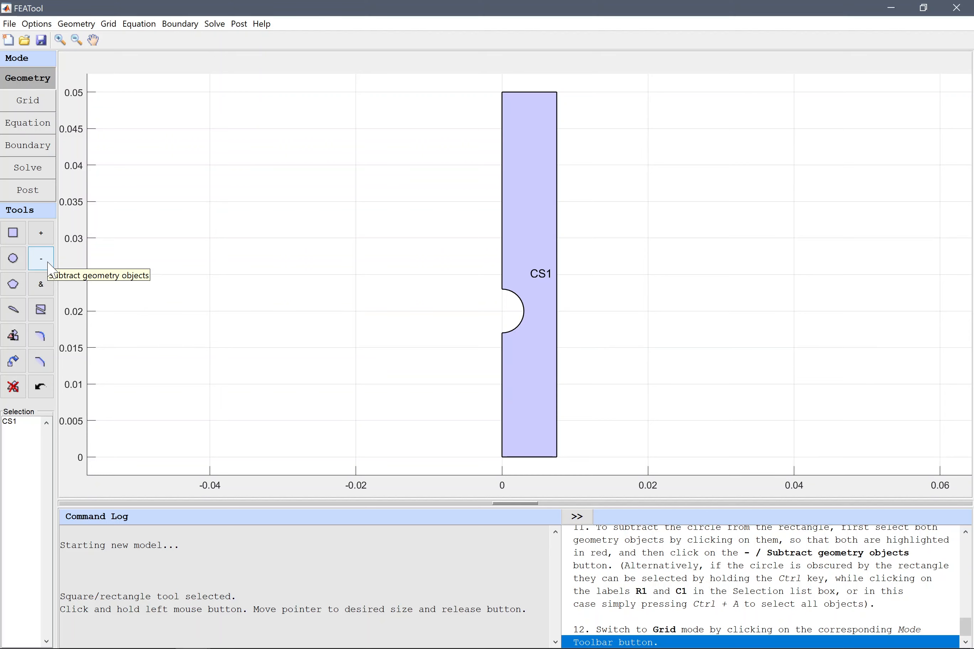
Set the grid size to 0.0005 and generate the grid for the geometry
{"action": "left_click", "coordinate": [29, 102]}
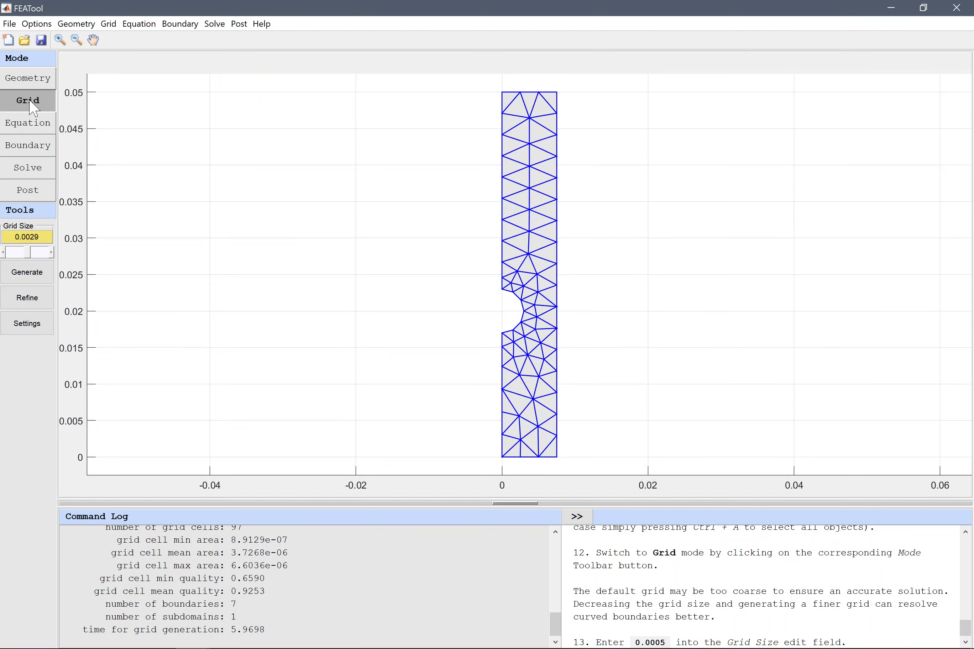
{"action": "left_click", "coordinate": [27, 237]}
{"action": "type", "text": "0.0005"}
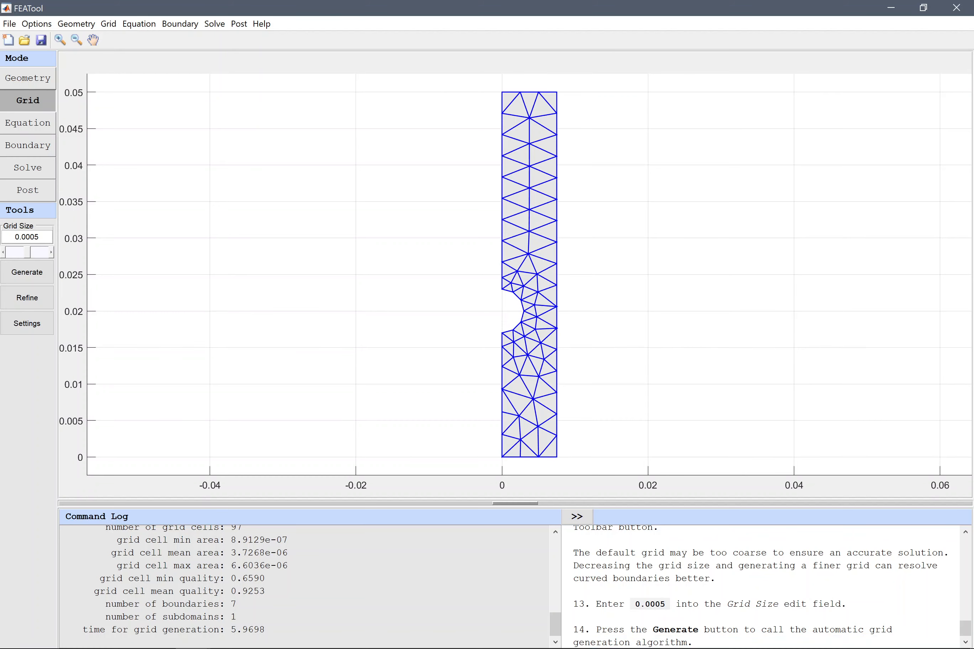
{"action": "left_click", "coordinate": [33, 276]}
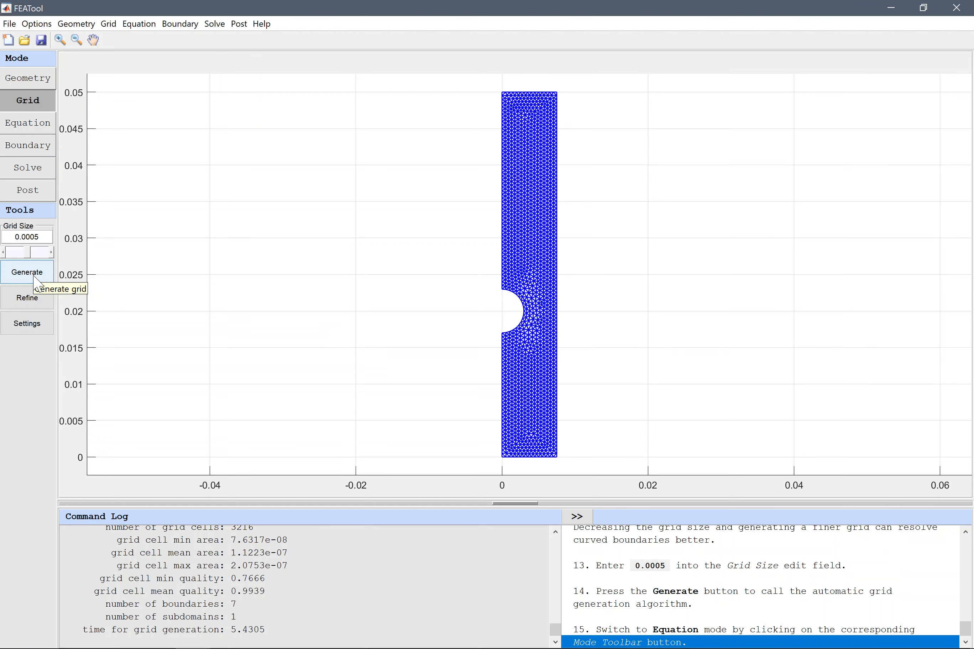
Set the Navier-Stokes density to rho, viscosity to mu and y-direction force to alpha*g*rho*(T-Tc), and add a Heat Transfer physics mode
{"action": "left_click", "coordinate": [30, 124]}
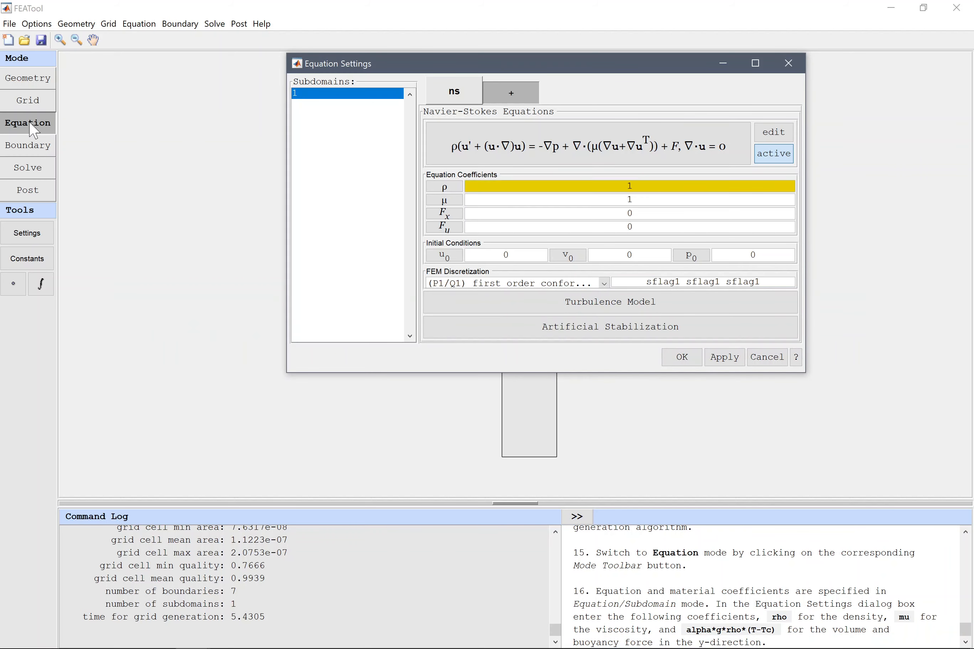
{"action": "left_click", "coordinate": [583, 183]}
{"action": "type", "text": "rho"}
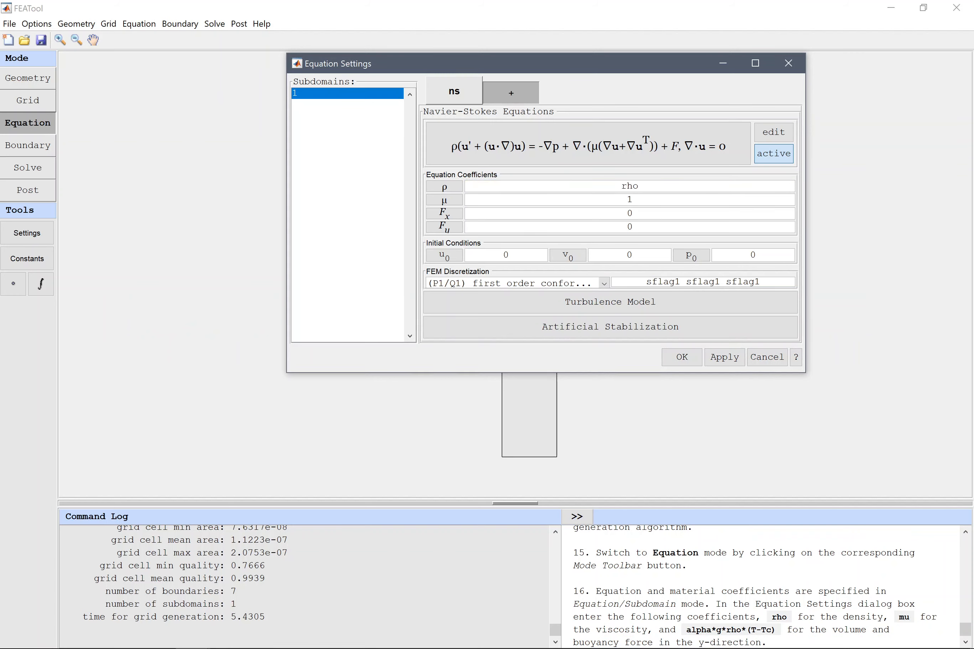
{"action": "left_click", "coordinate": [631, 199]}
{"action": "type", "text": "mu"}
{"action": "left_click", "coordinate": [632, 227]}
{"action": "type", "text": "alpha*g*rho*(T-Tc)"}
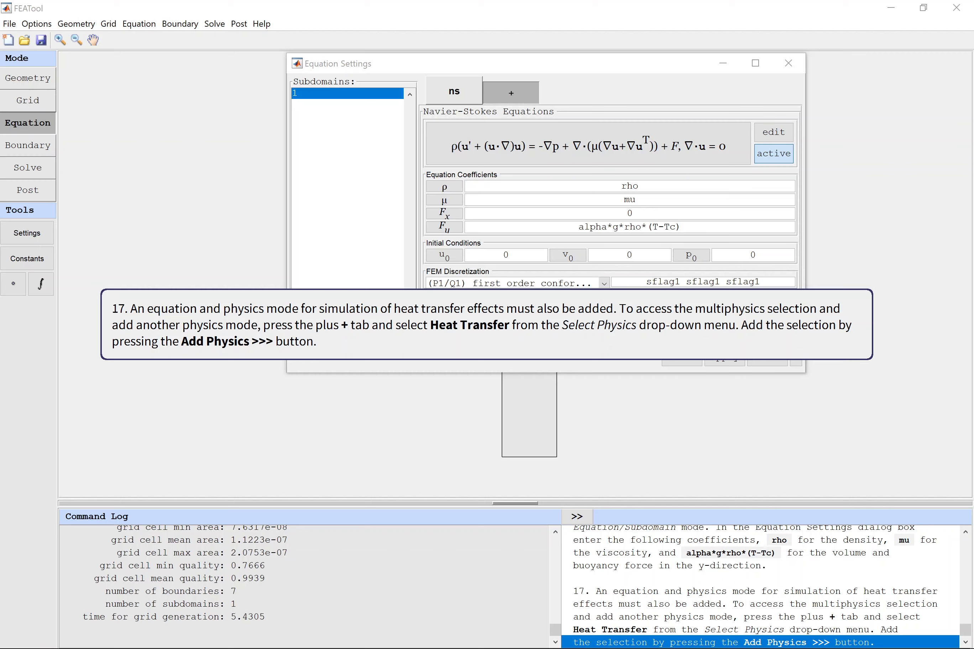
{"action": "left_click", "coordinate": [516, 98]}
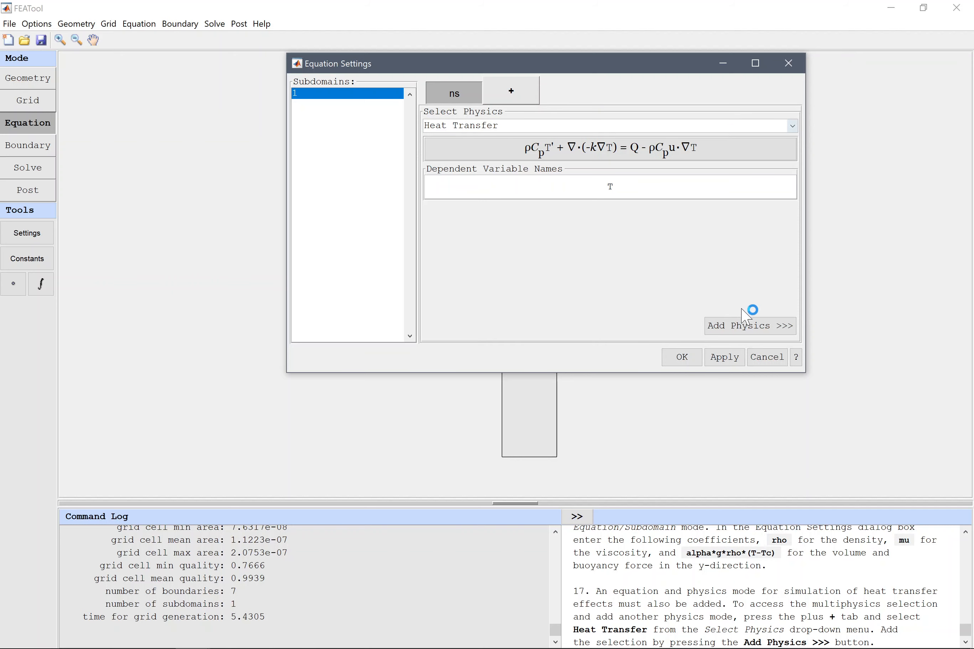
{"action": "left_click", "coordinate": [752, 326]}
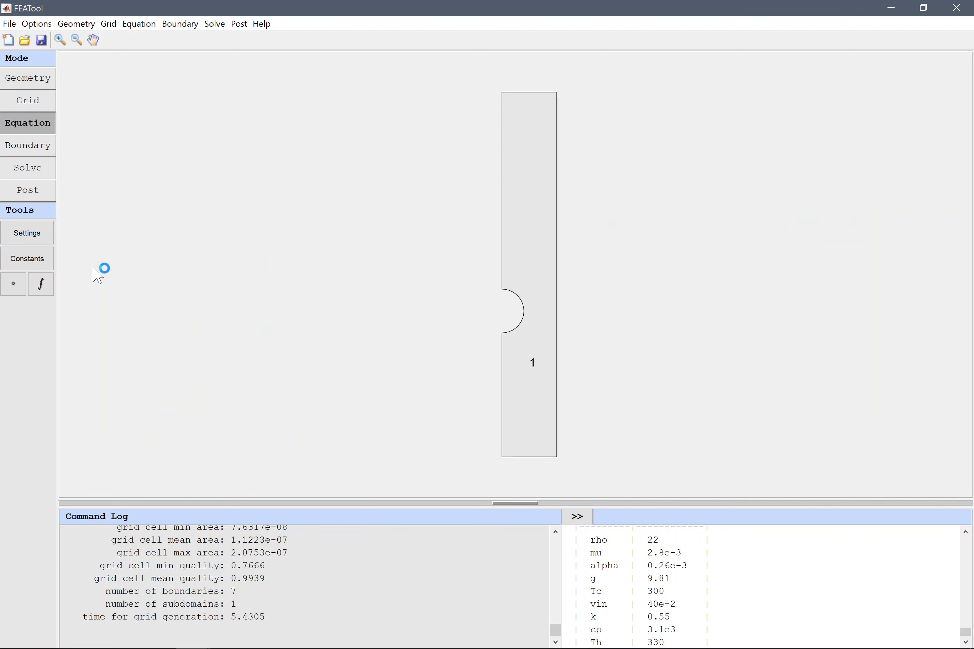
Define the model constants rho as 22 and mu as 2.8e-3
{"action": "left_click", "coordinate": [29, 257]}
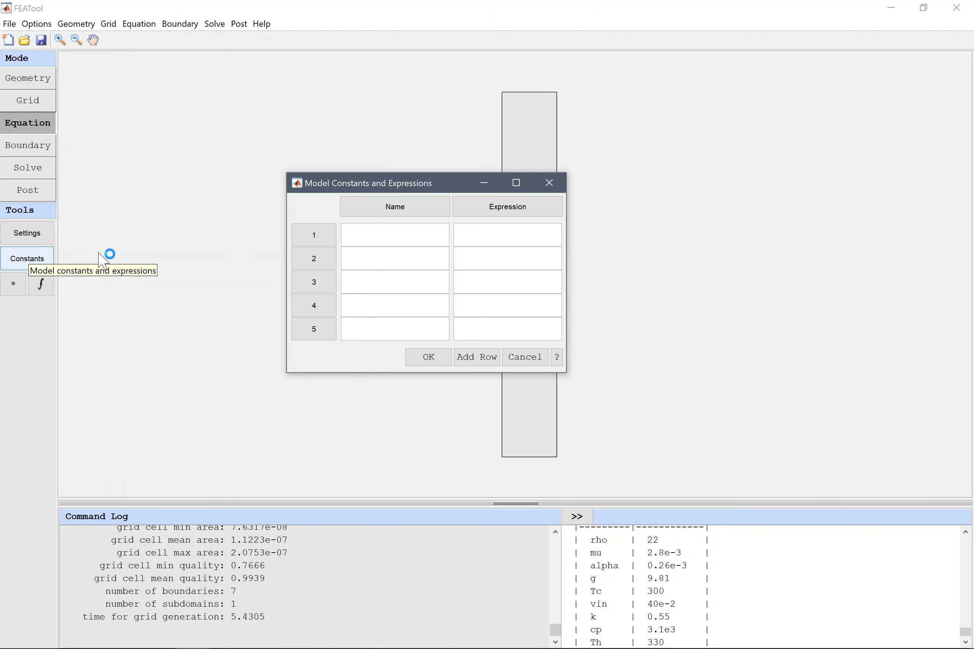
{"action": "left_click", "coordinate": [341, 238]}
{"action": "type", "text": "rho"}
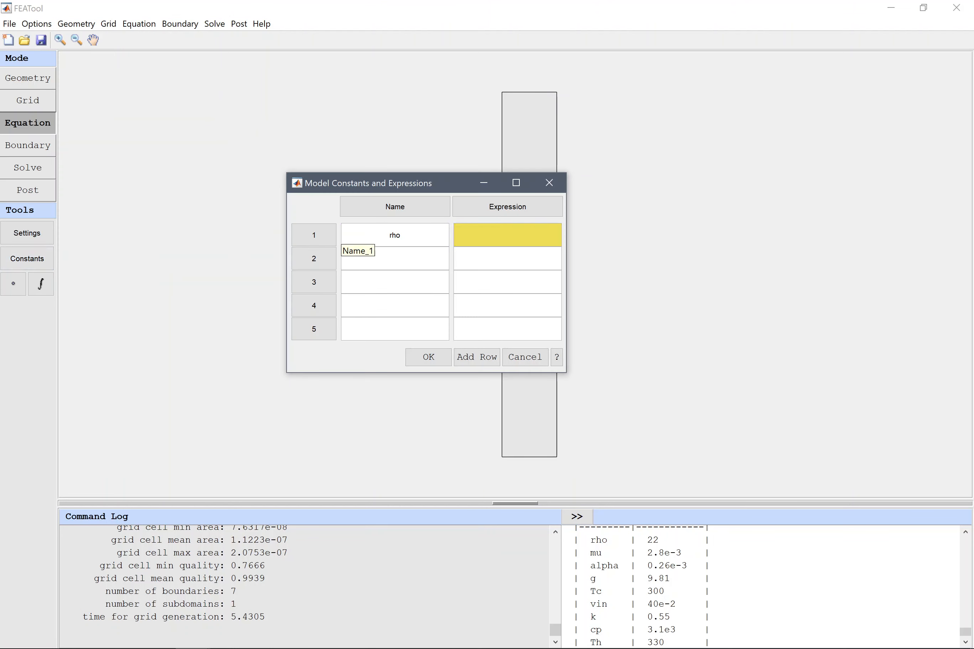
{"action": "left_click", "coordinate": [456, 235]}
{"action": "type", "text": "22"}
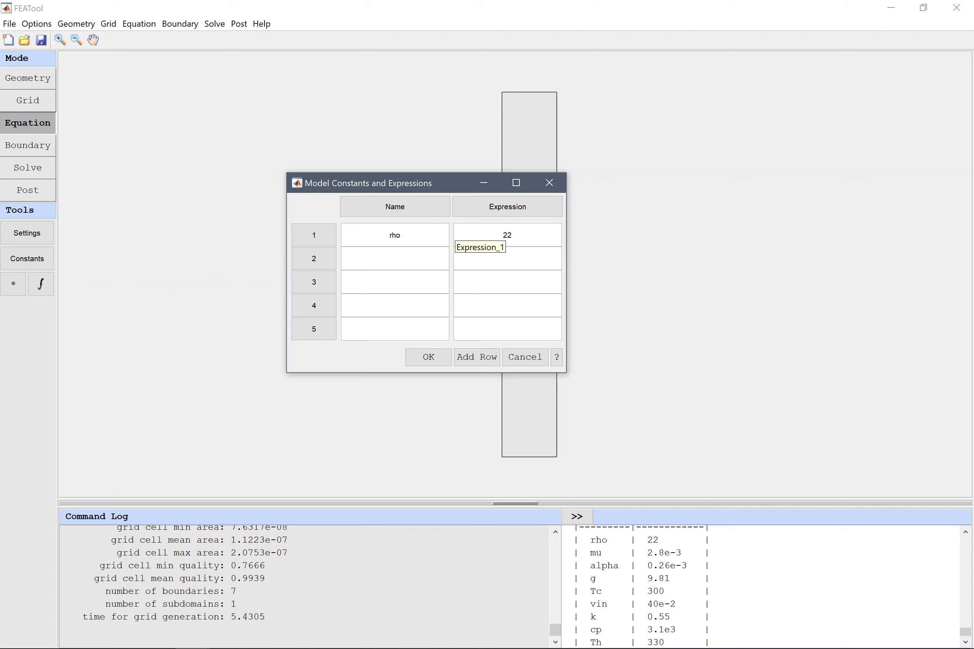
{"action": "left_click", "coordinate": [445, 248]}
{"action": "type", "text": "mu"}
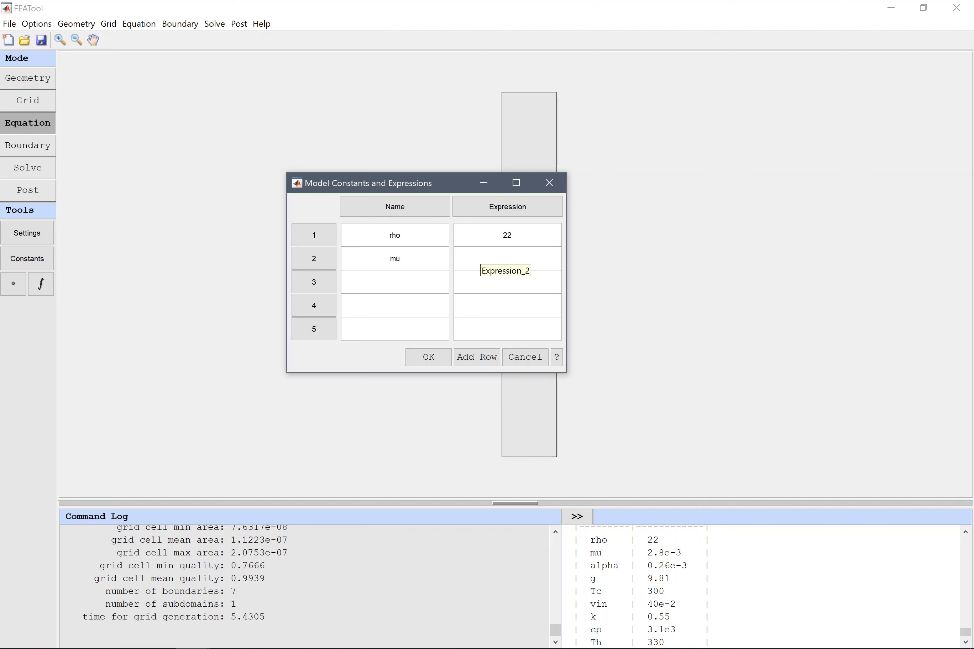
{"action": "type", "text": "2.8e-3"}
Define the model constants alpha as 0.26e-3 and g as 9.81 in the next two rows
{"action": "left_click", "coordinate": [440, 279]}
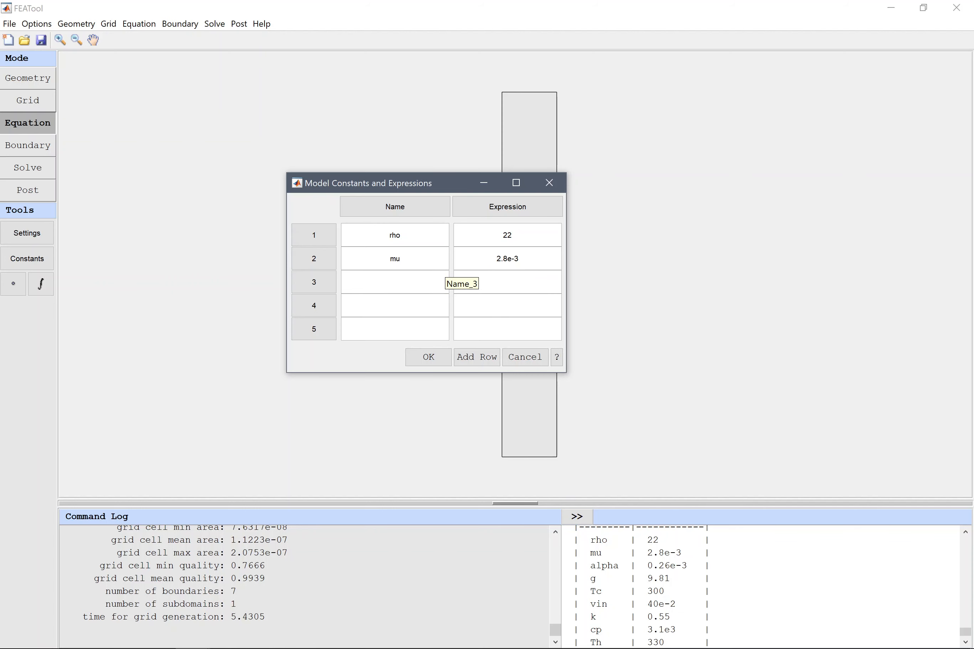
{"action": "type", "text": "alpha"}
{"action": "key", "text": "Tab"}
{"action": "type", "text": "0.26e-3"}
{"action": "key", "text": "Tab"}
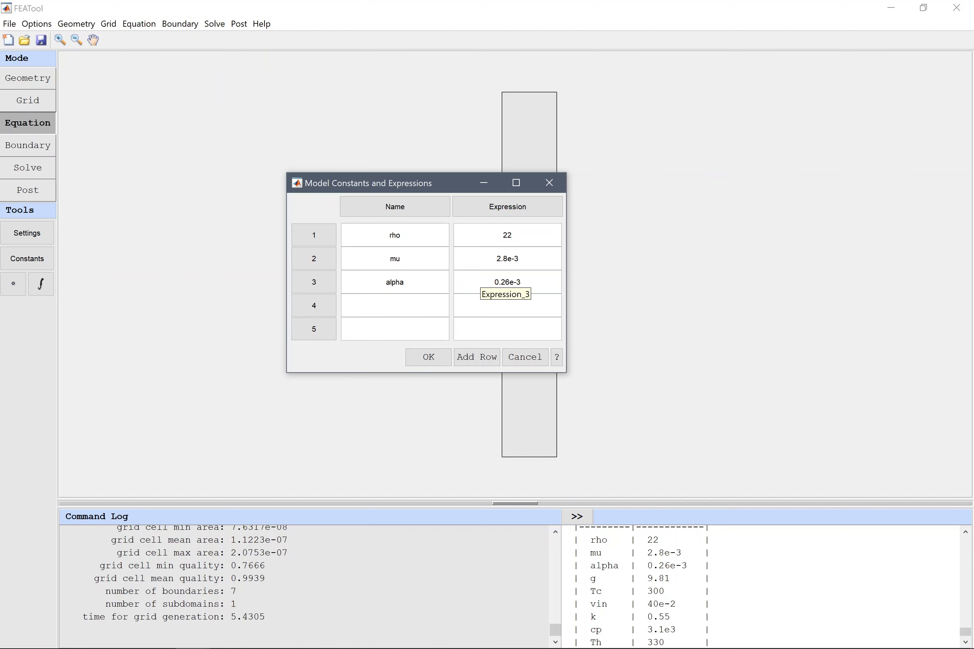
{"action": "key", "text": "Tab"}
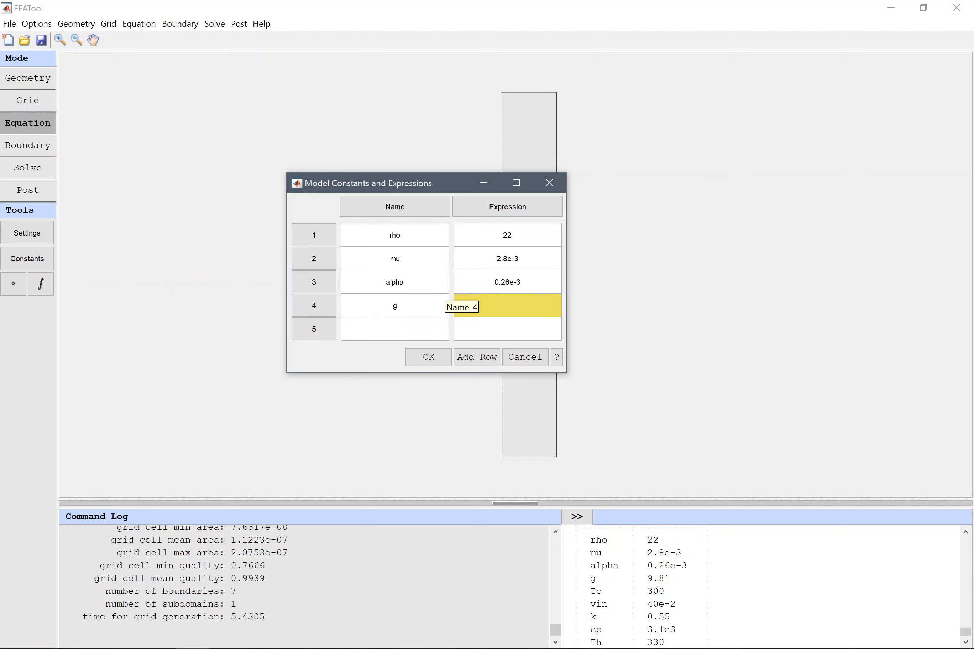
{"action": "type", "text": "9.81"}
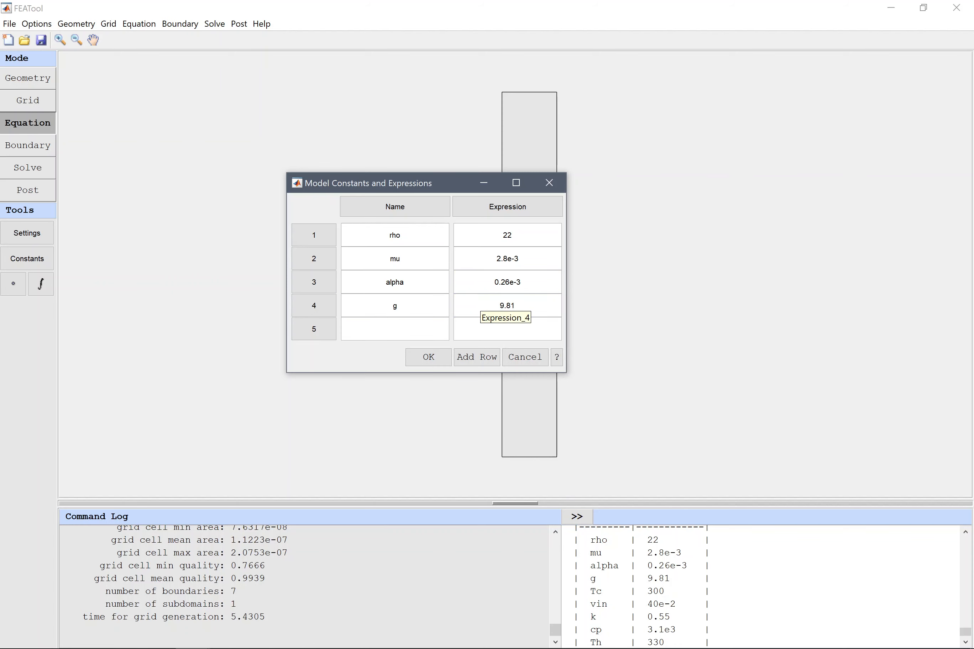
Define the model constants Tc as 300 and vin as 40e-2, adding a sixth row for the latter
{"action": "key", "text": "Tab"}
{"action": "type", "text": "Tc"}
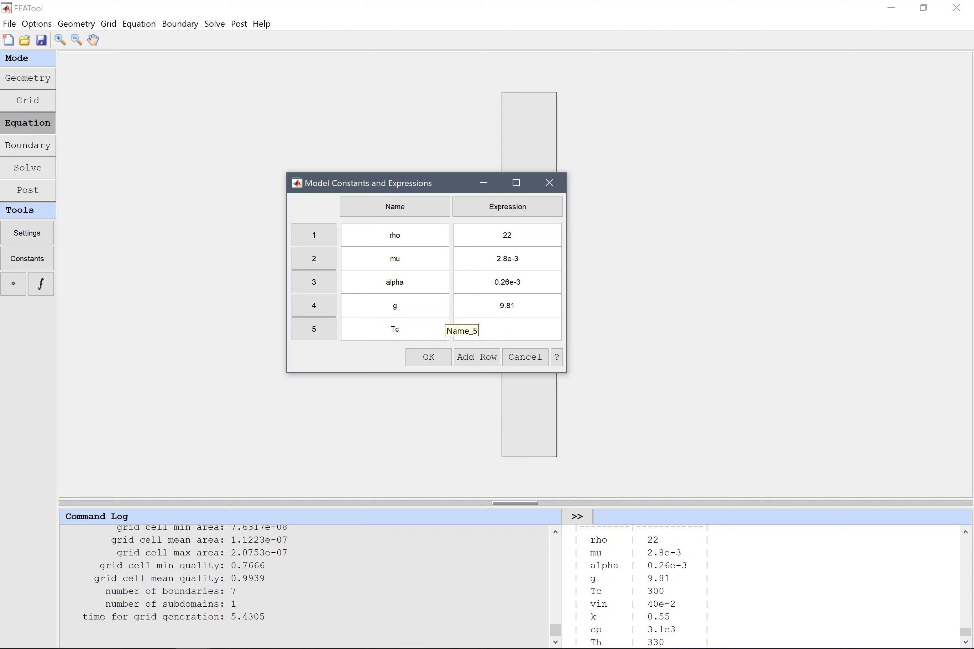
{"action": "key", "text": "Tab"}
{"action": "type", "text": "300"}
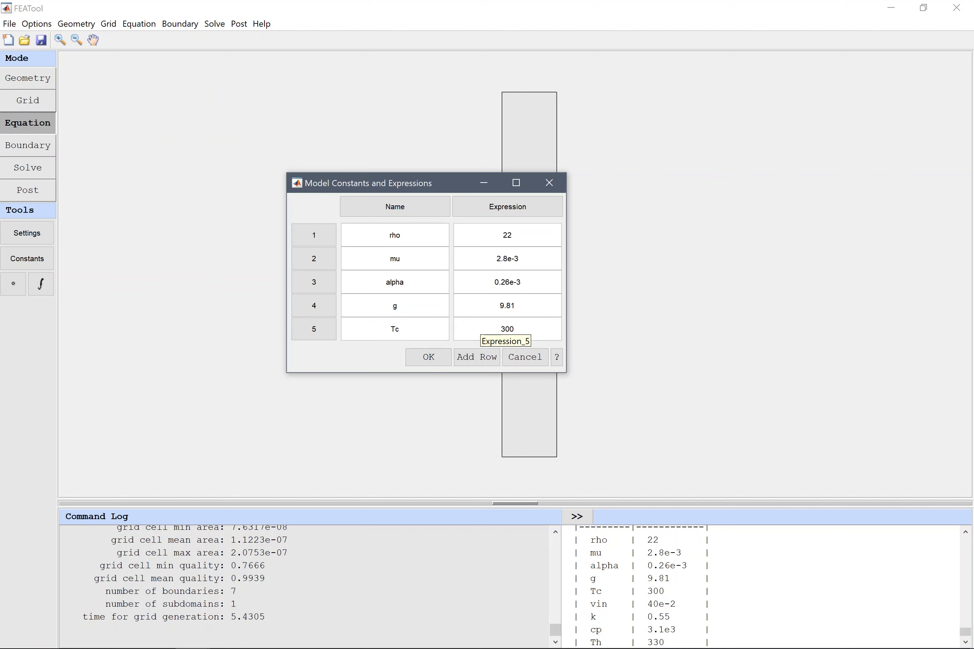
{"action": "key", "text": "Tab"}
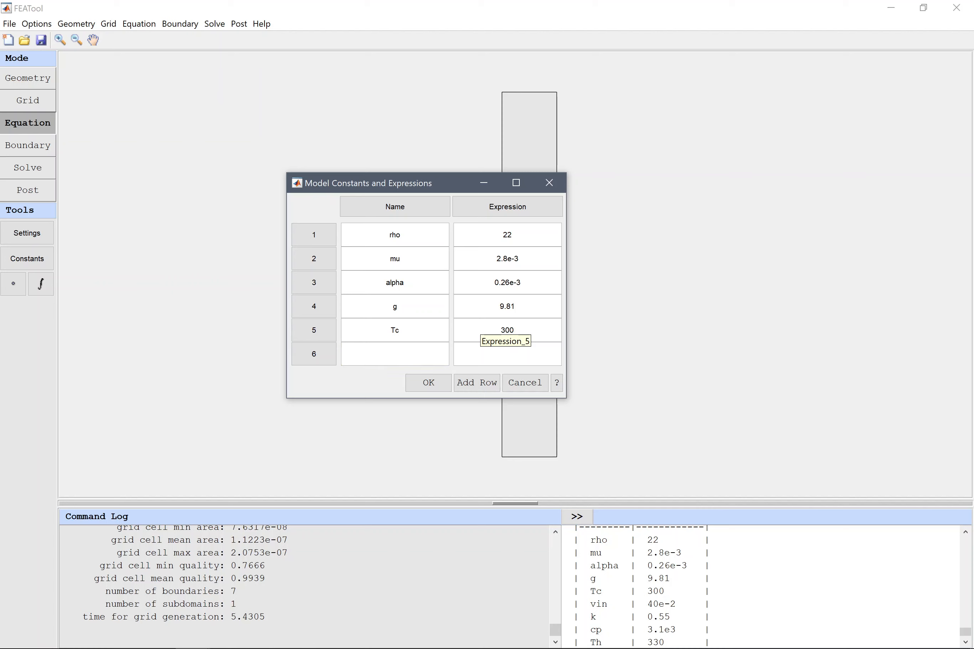
{"action": "type", "text": "vin"}
{"action": "key", "text": "Tab"}
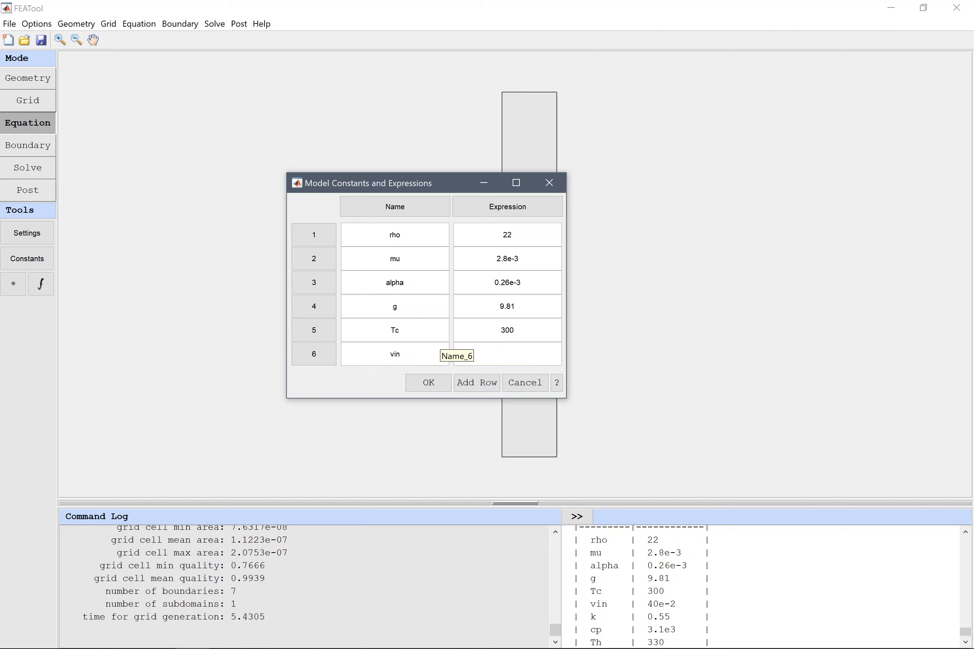
{"action": "type", "text": "40e-2"}
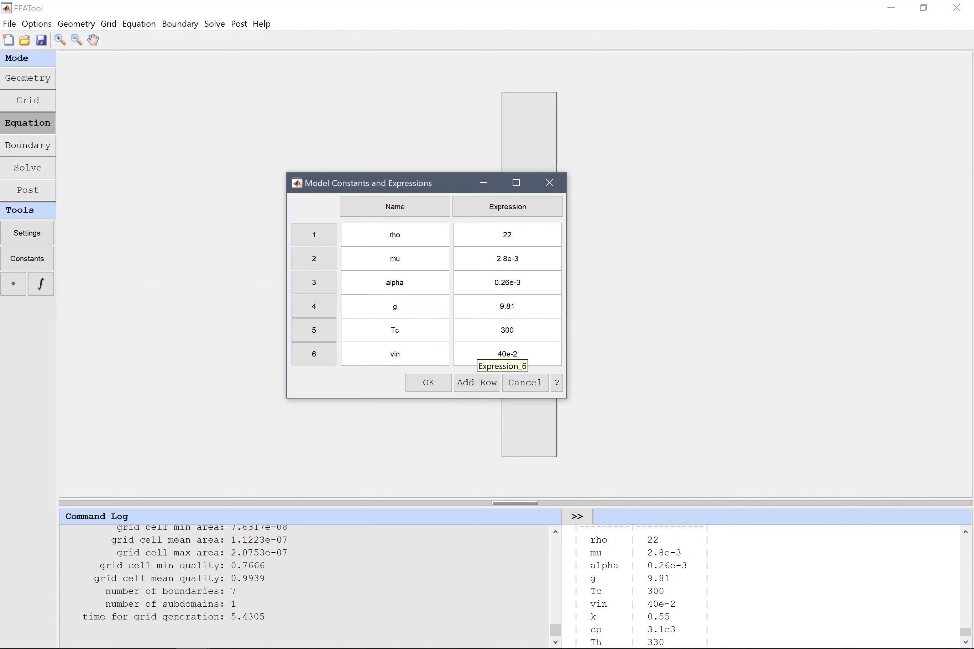
Define the model constants k as 0.55 and cp as 3.1e3 in rows seven and eight
{"action": "key", "text": "Tab"}
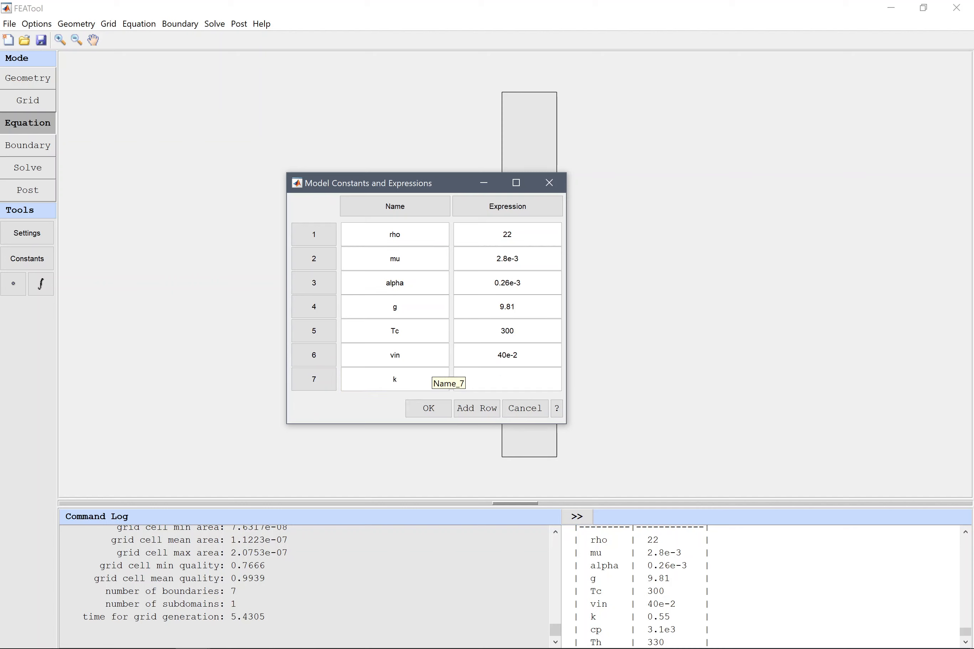
{"action": "key", "text": "Tab"}
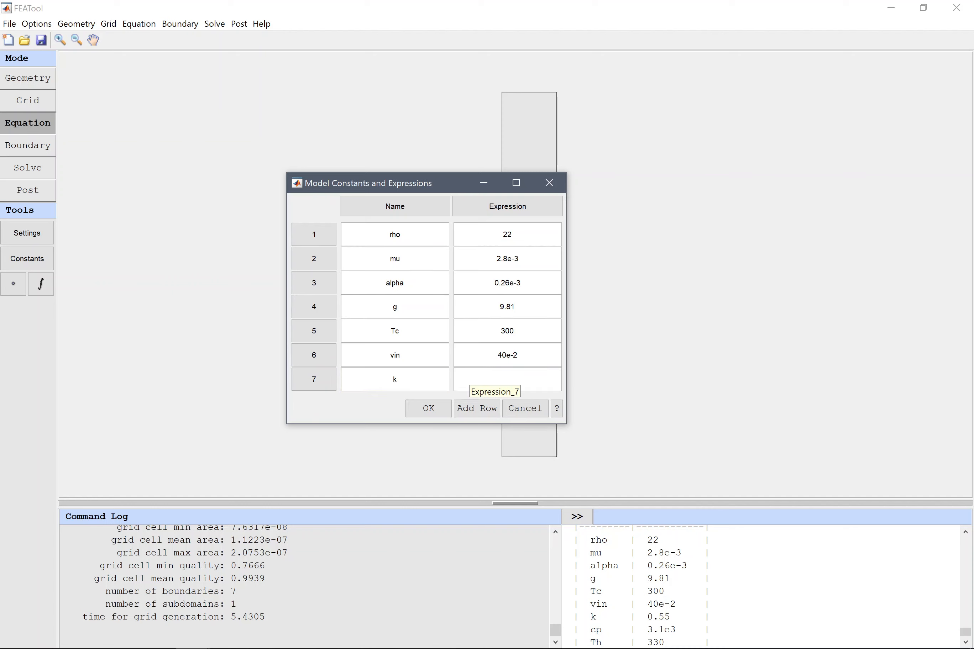
{"action": "type", "text": "0.55"}
{"action": "key", "text": "Tab"}
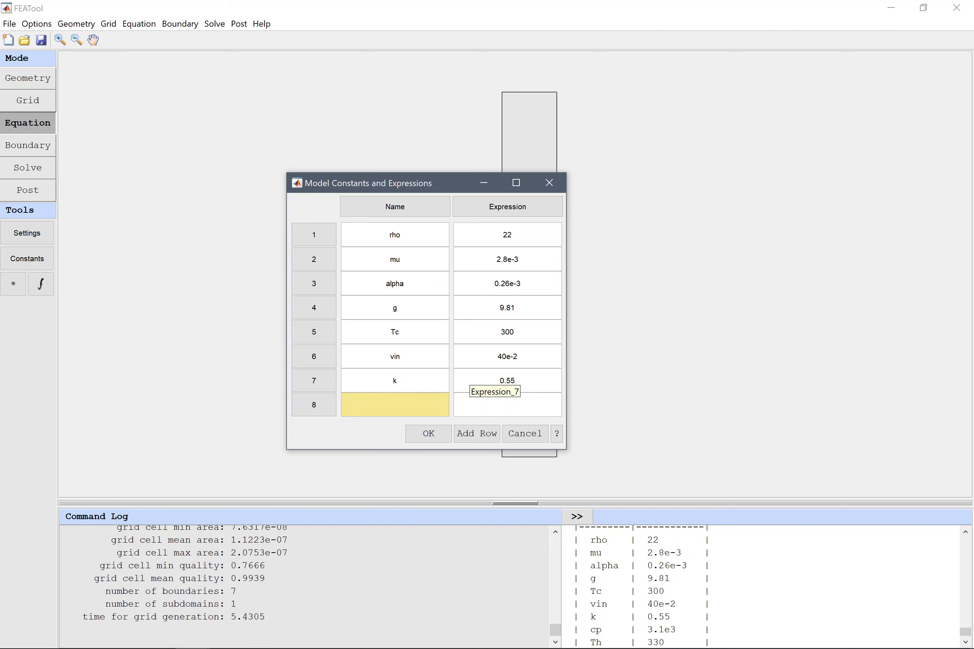
{"action": "type", "text": "cp"}
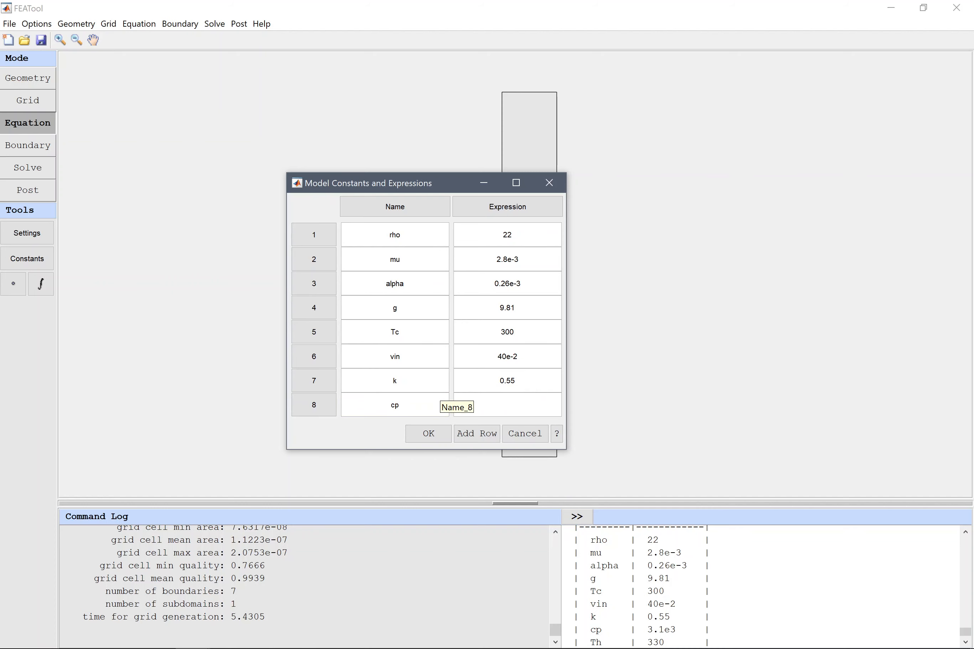
{"action": "key", "text": "Tab"}
{"action": "type", "text": "3.1e3"}
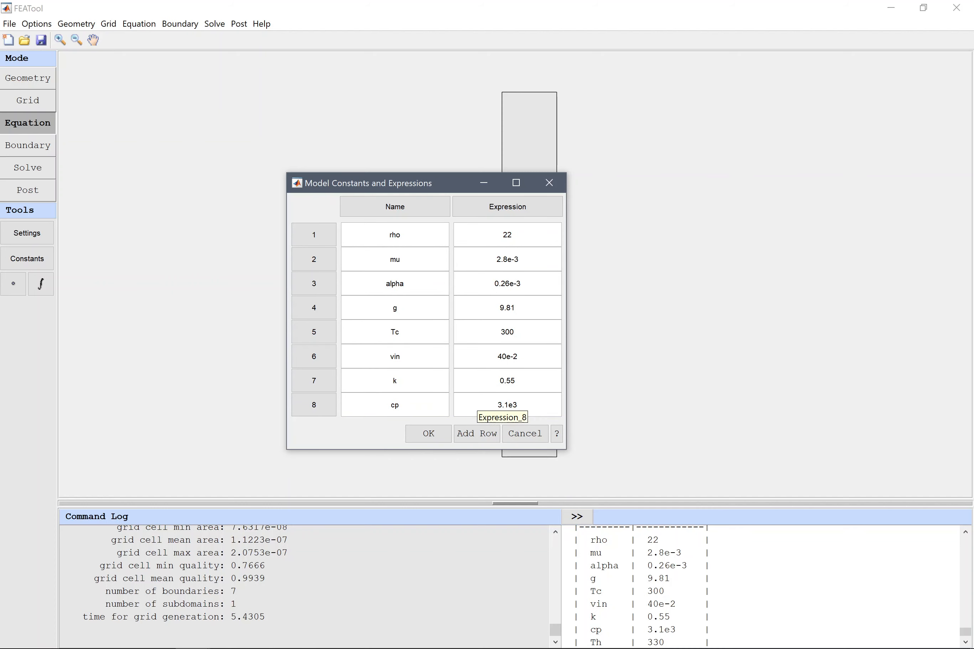
Define the model constant Th as 330 in a ninth row and accept the list of constants
{"action": "key", "text": "Tab"}
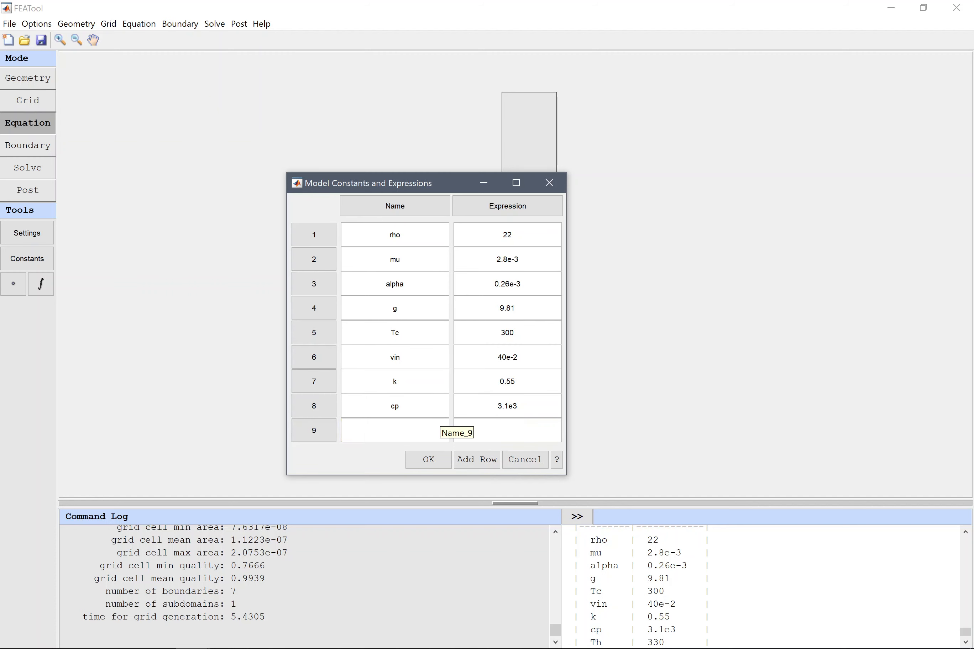
{"action": "type", "text": "Th"}
{"action": "key", "text": "Tab"}
{"action": "type", "text": "330"}
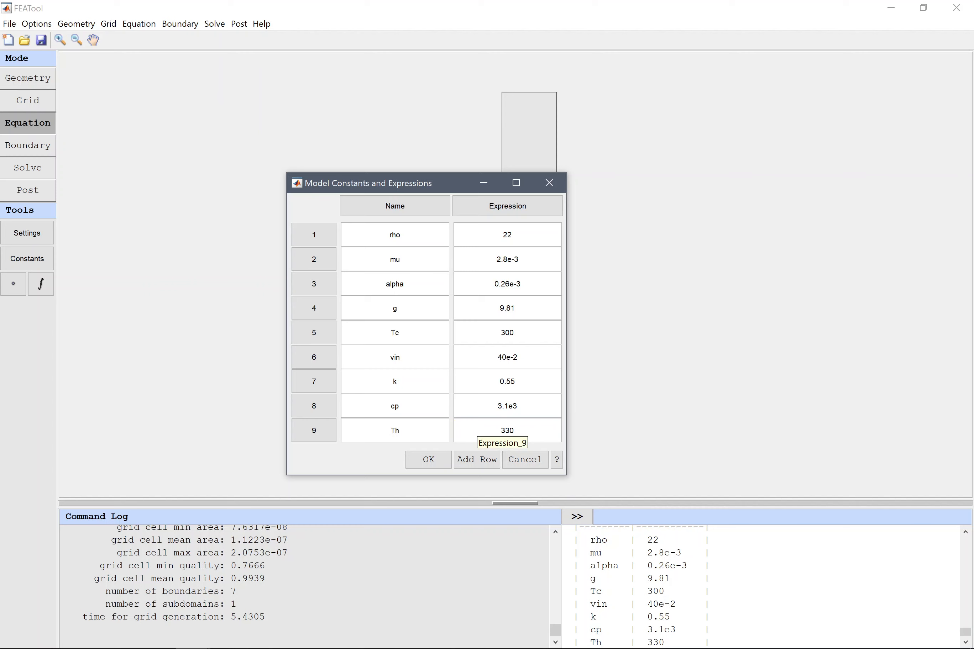
{"action": "key", "text": "Tab"}
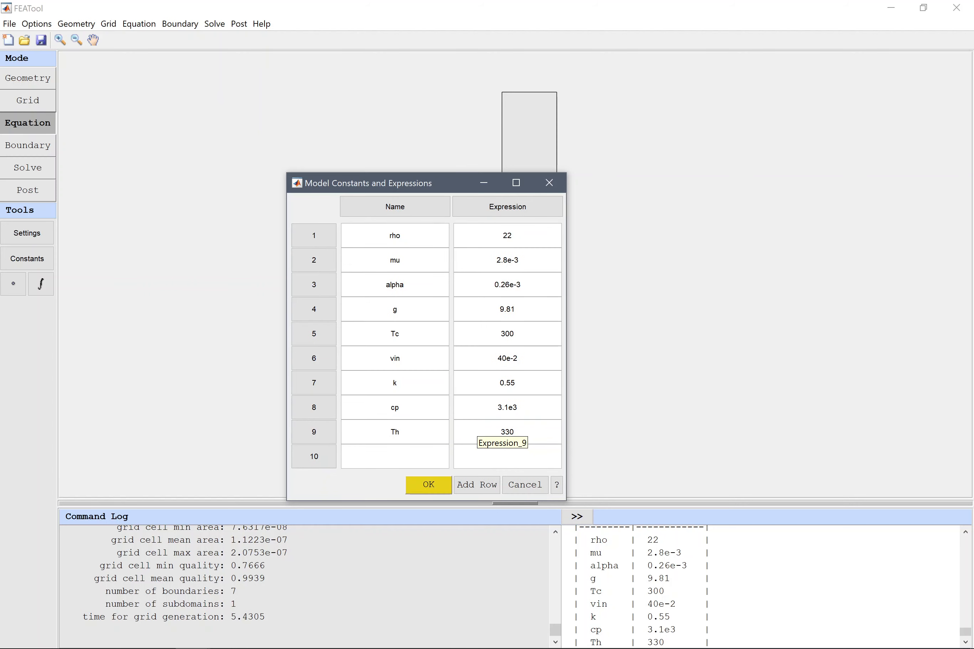
{"action": "left_click", "coordinate": [429, 485]}
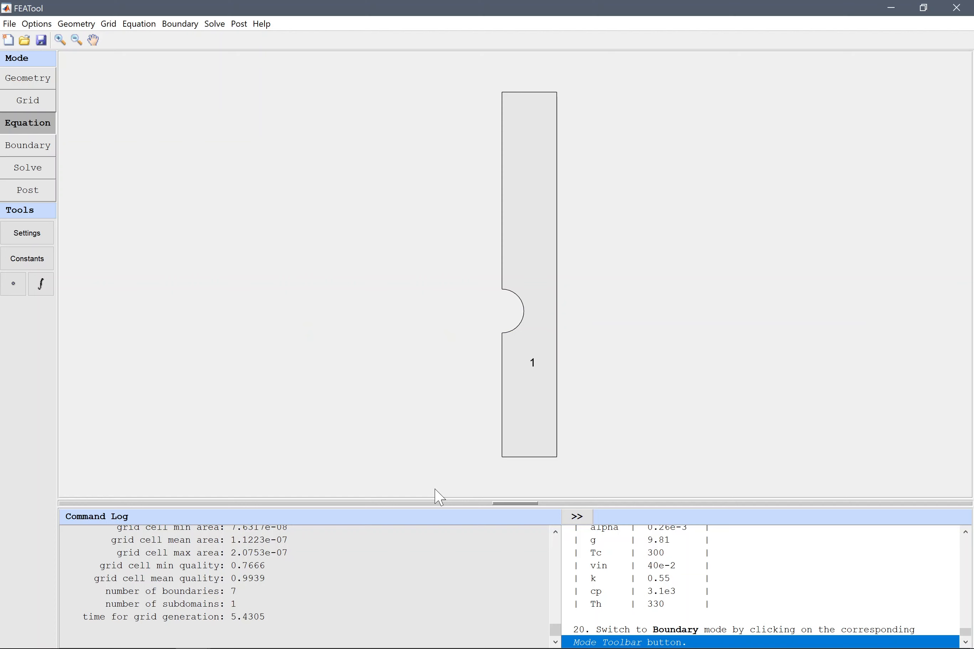
Switch to Boundary mode and set the heat transfer condition of vertical boundaries 2, 4 and 7 to Thermal insulation/symmetry
{"action": "left_click", "coordinate": [32, 151]}
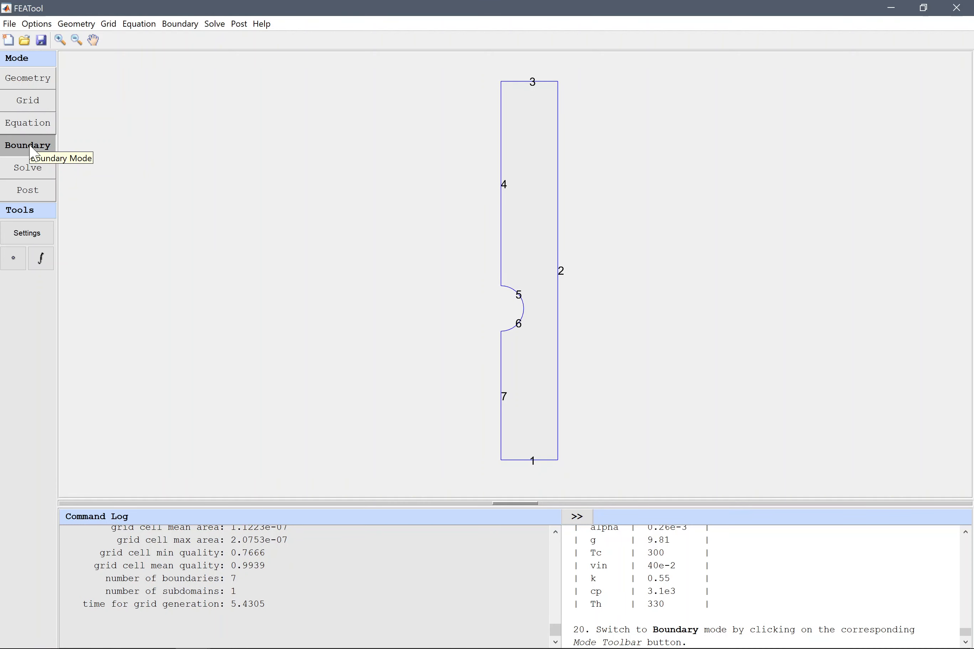
{"action": "left_click", "coordinate": [32, 149]}
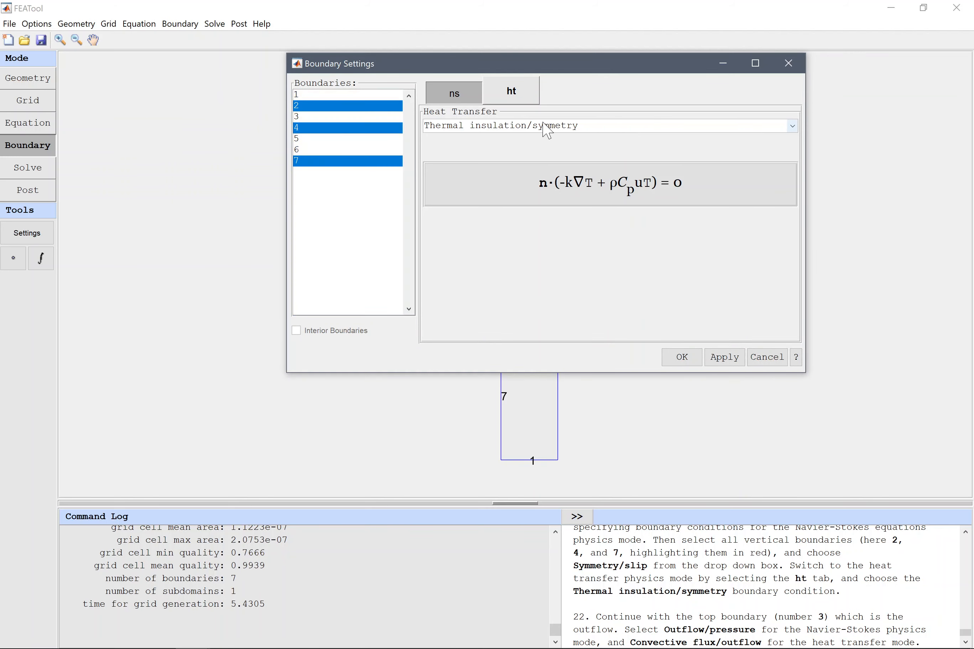
Set the Navier-Stokes condition of the top boundary 3 to Outflow/pressure
{"action": "left_click", "coordinate": [356, 118]}
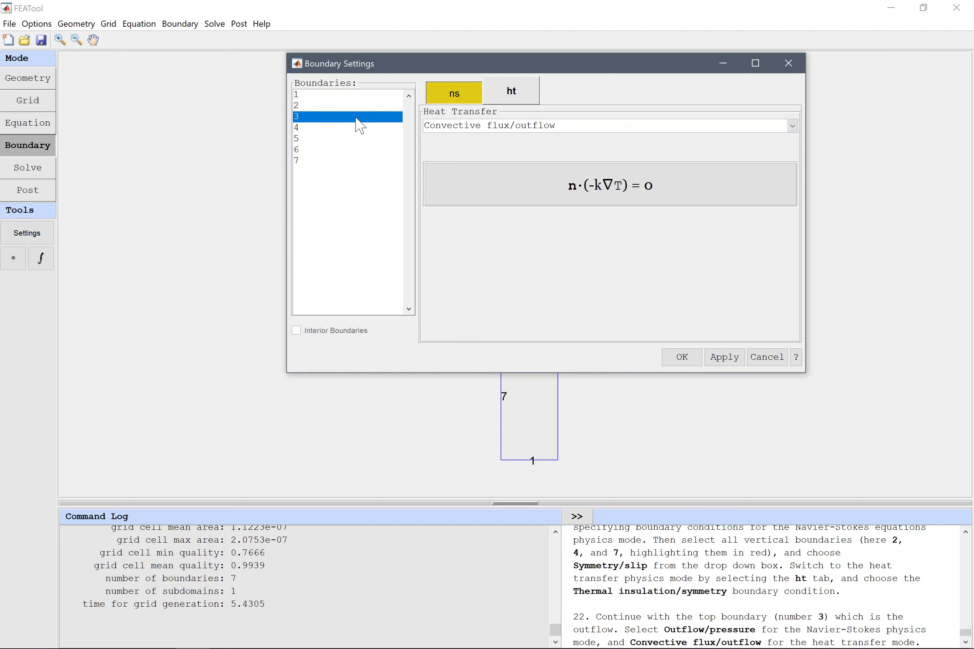
{"action": "left_click", "coordinate": [456, 93]}
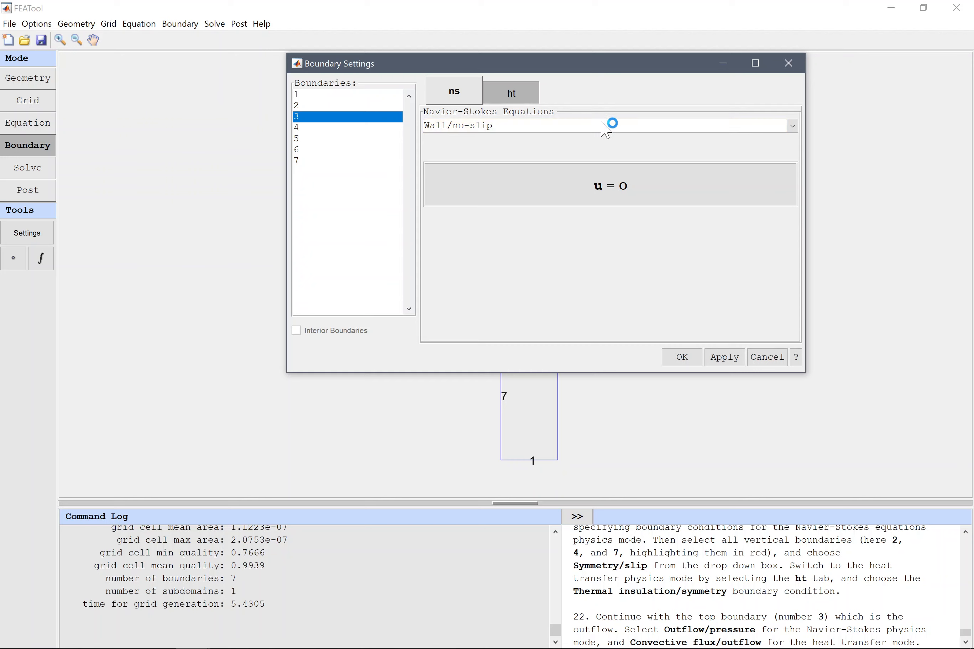
{"action": "scroll", "coordinate": [612, 125], "scroll_direction": "down", "scroll_amount": 3}
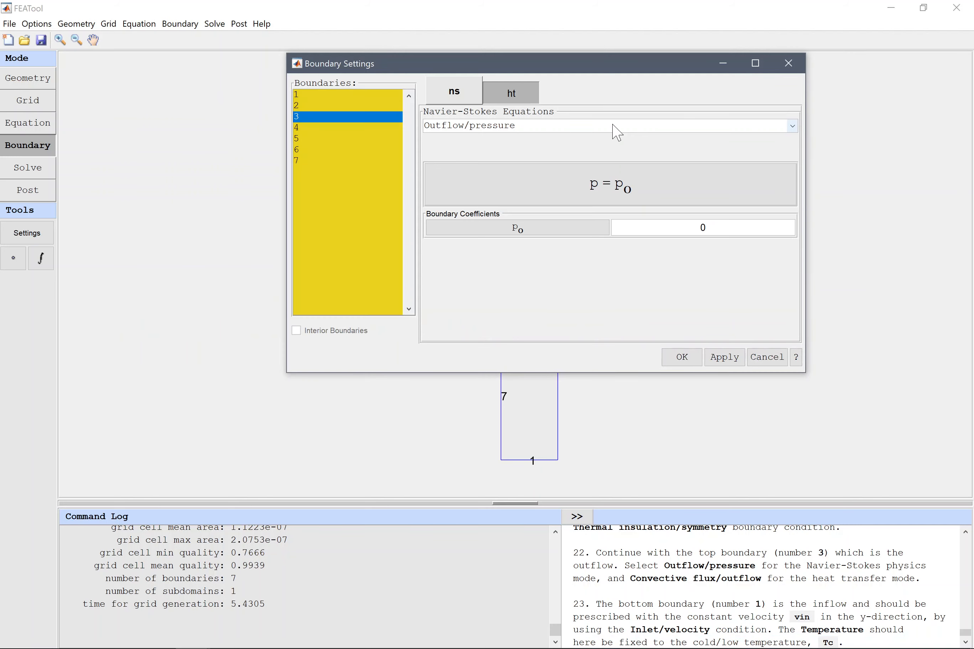
Set the Navier-Stokes condition of the bottom boundary 1 to Inlet/velocity with v0 equal to vin
{"action": "left_click", "coordinate": [355, 94]}
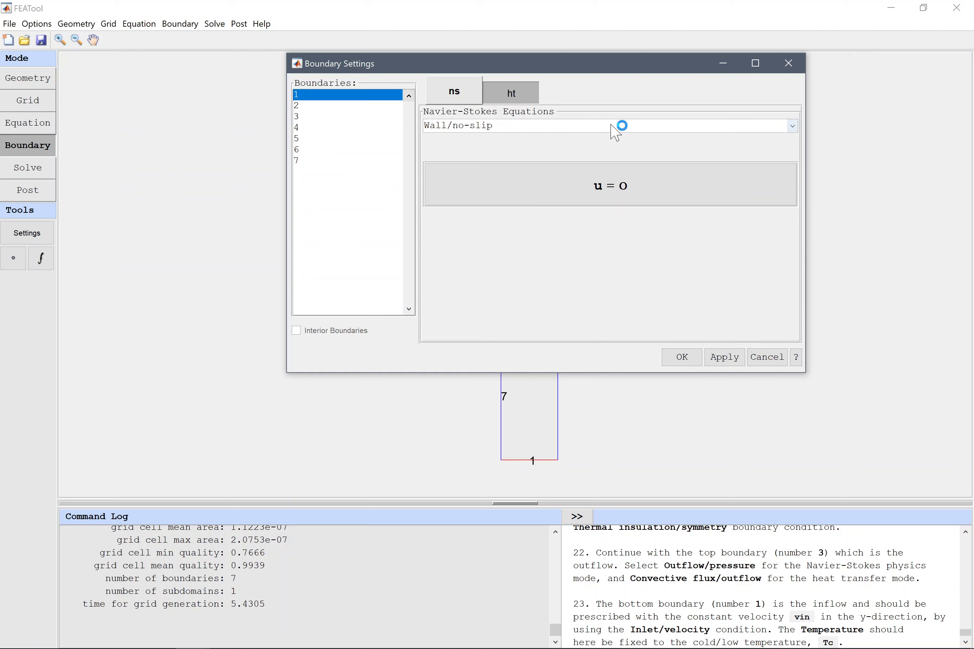
{"action": "scroll", "coordinate": [612, 124], "scroll_direction": "down", "scroll_amount": 1}
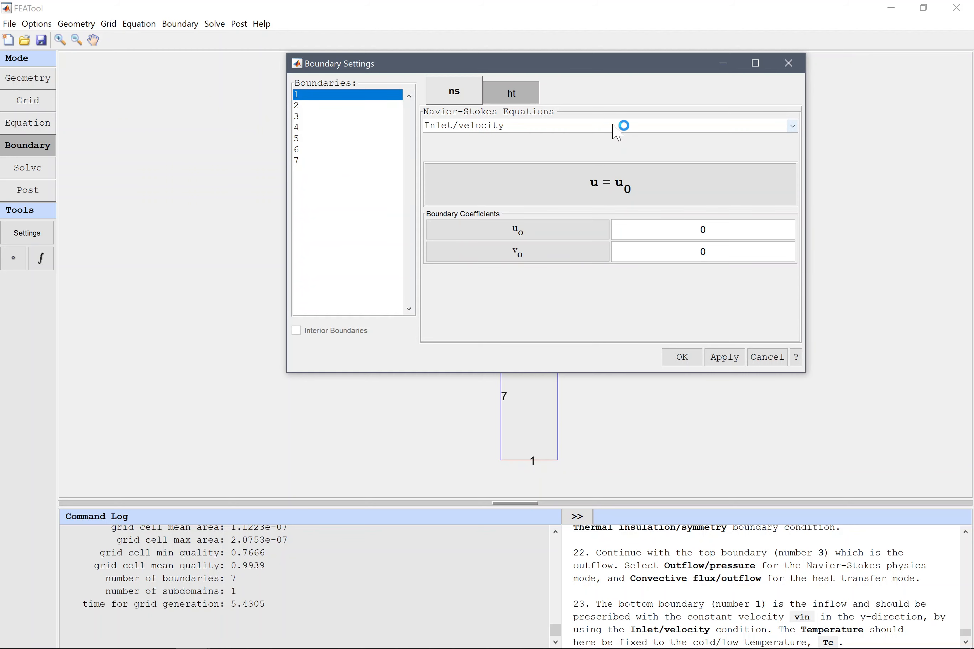
{"action": "left_click", "coordinate": [703, 252]}
{"action": "type", "text": "vin"}
Set the heat transfer condition of boundary 1 to Temperature with T0 equal to Tc
{"action": "left_click", "coordinate": [517, 100]}
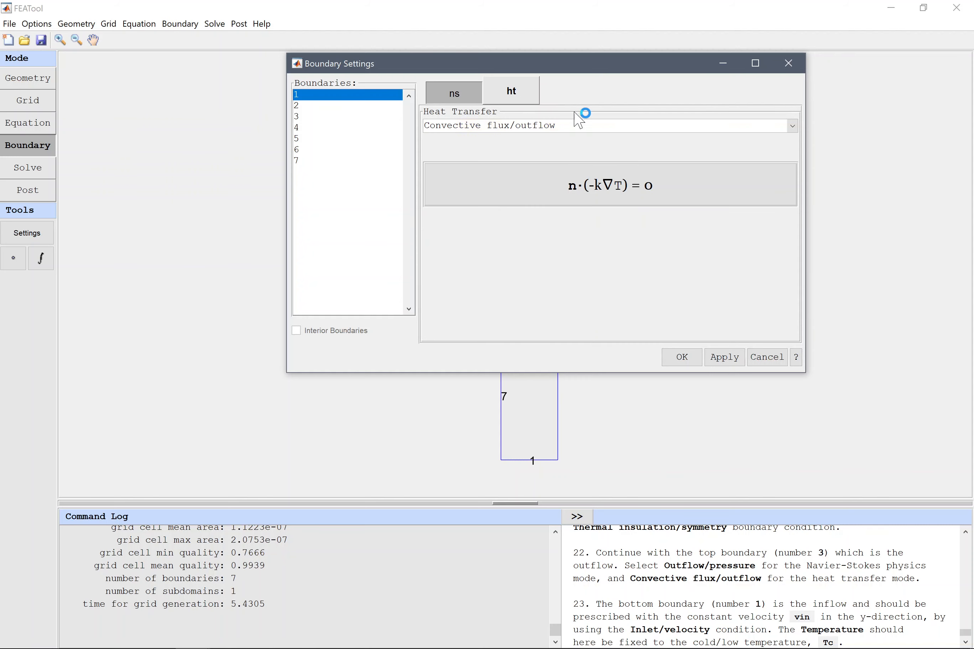
{"action": "left_click", "coordinate": [619, 126]}
{"action": "left_click", "coordinate": [616, 133]}
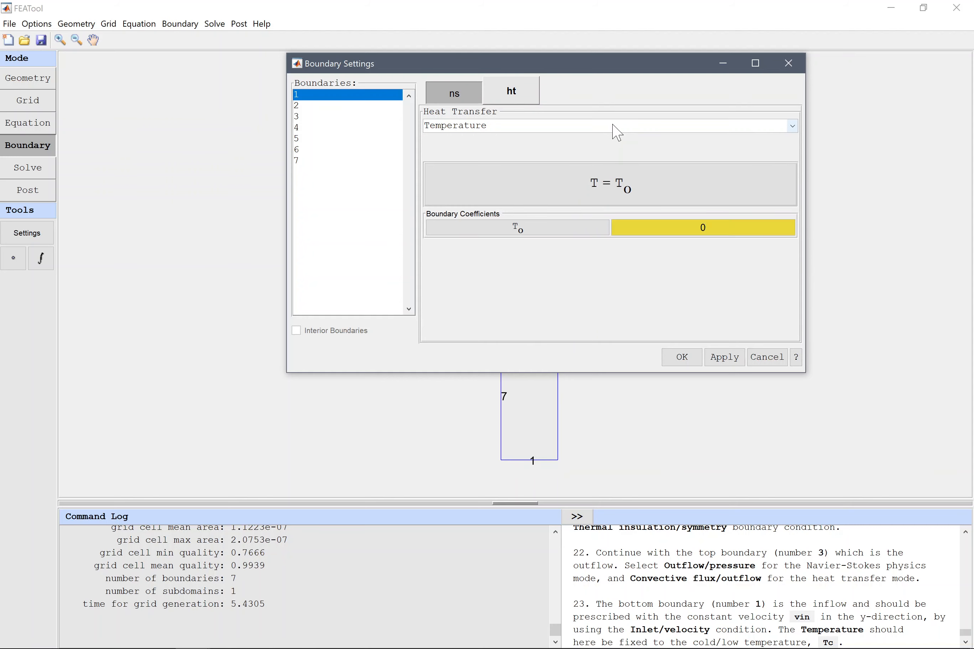
{"action": "left_click", "coordinate": [703, 227]}
{"action": "type", "text": "Tc"}
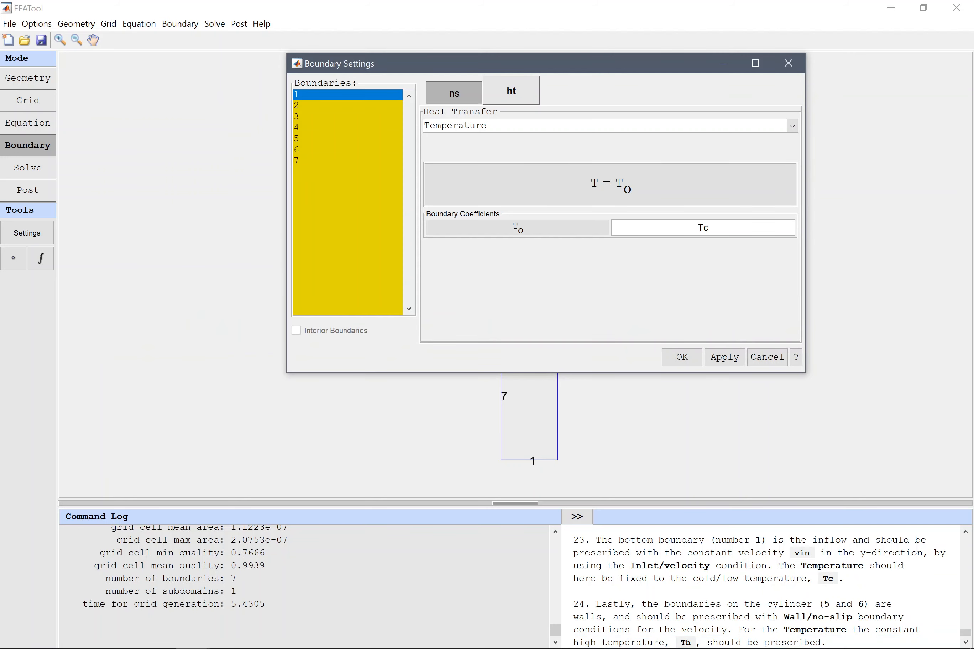
Give cylinder boundaries 5 and 6 a fixed temperature Th with Wall/no-slip flow, and accept the boundary settings
{"action": "left_click_drag", "start_coordinate": [355, 139], "coordinate": [355, 152]}
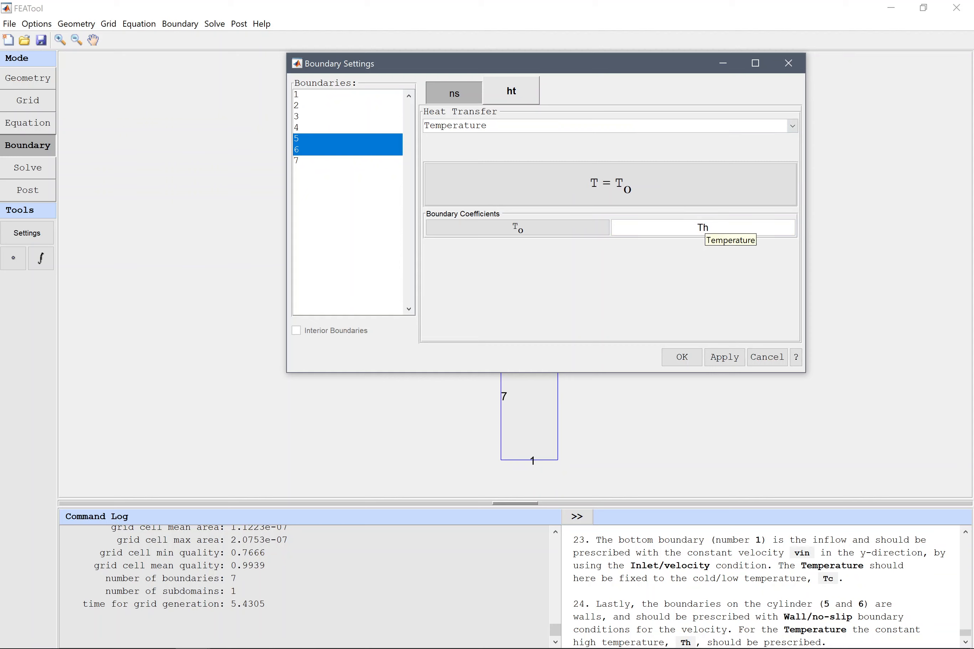
{"action": "left_click", "coordinate": [458, 95]}
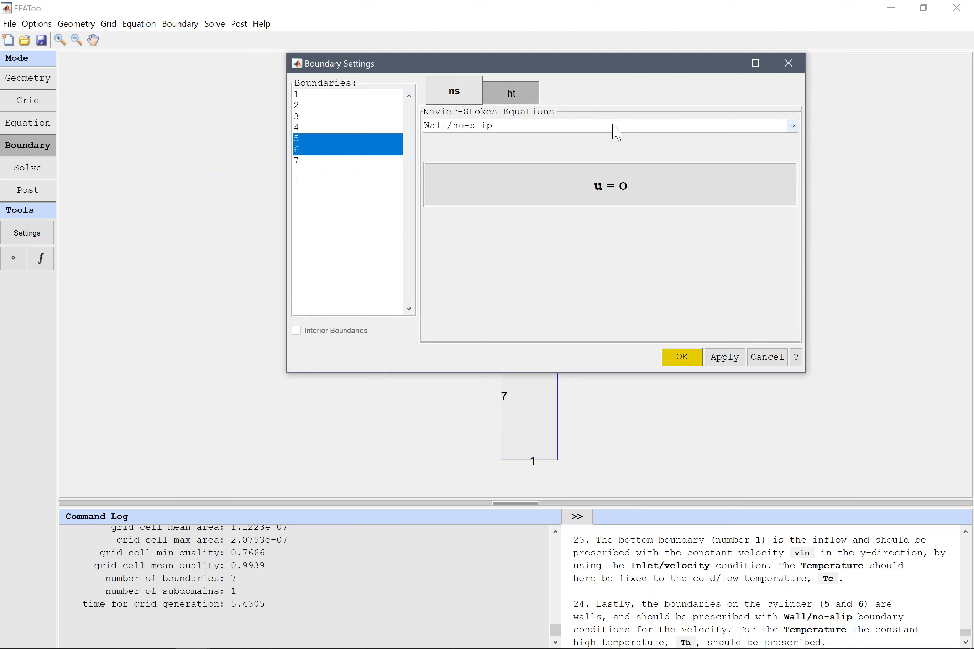
{"action": "left_click", "coordinate": [682, 358]}
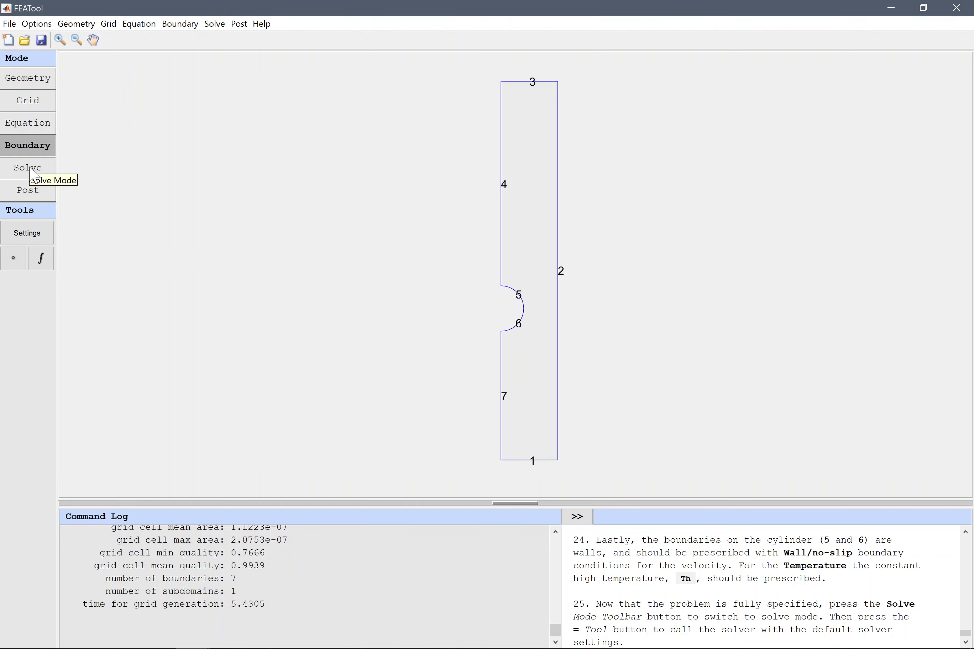
Switch to Solve mode and solve the problem with the default solver settings
{"action": "left_click", "coordinate": [31, 170]}
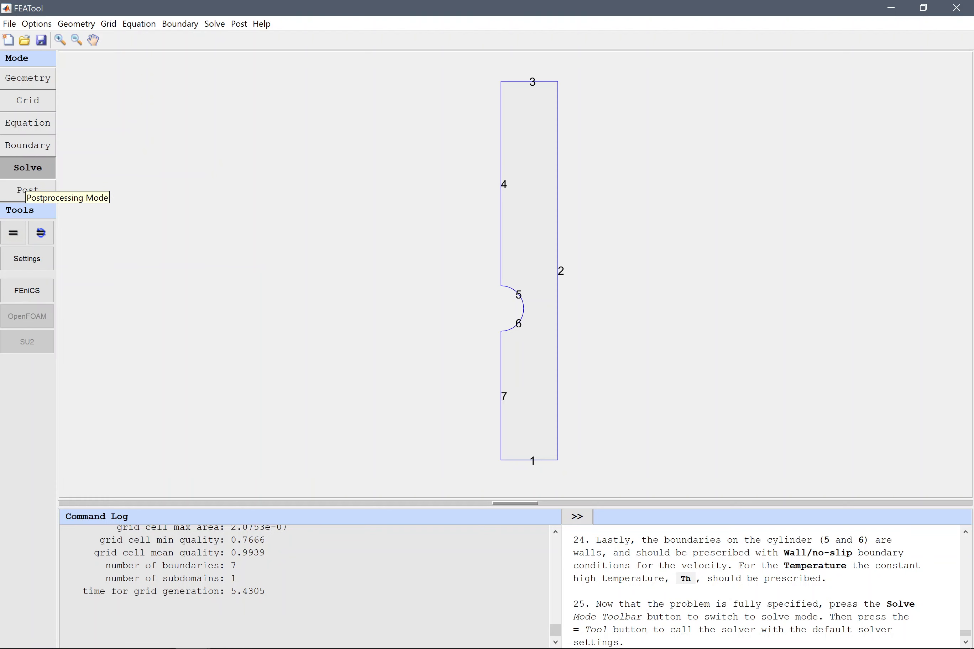
{"action": "left_click", "coordinate": [16, 235]}
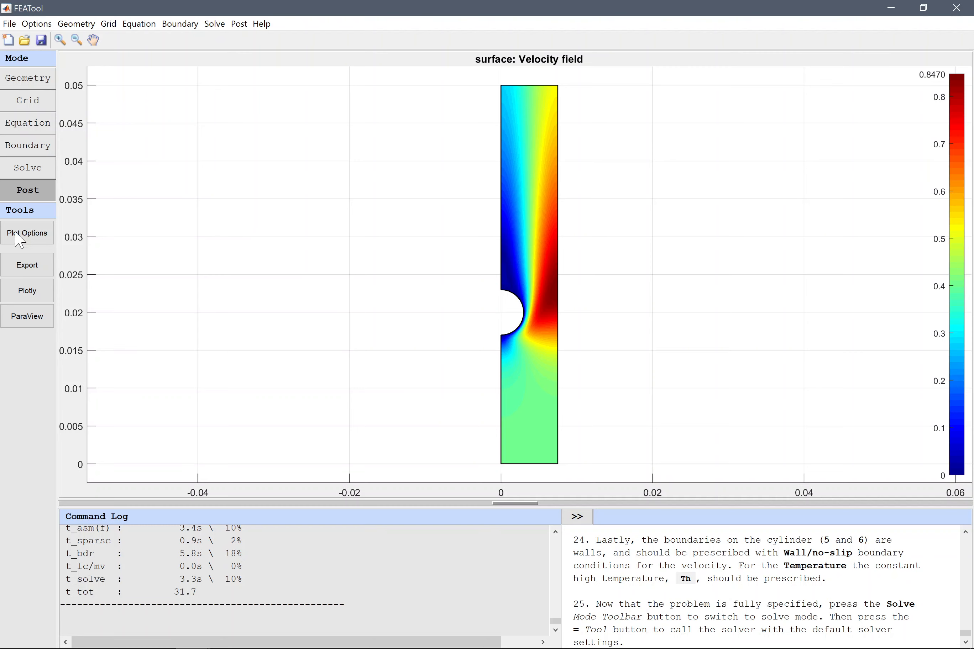
Plot Temperature, T as both a surface plot and a contour plot with 10 contour levels
{"action": "left_click", "coordinate": [15, 232]}
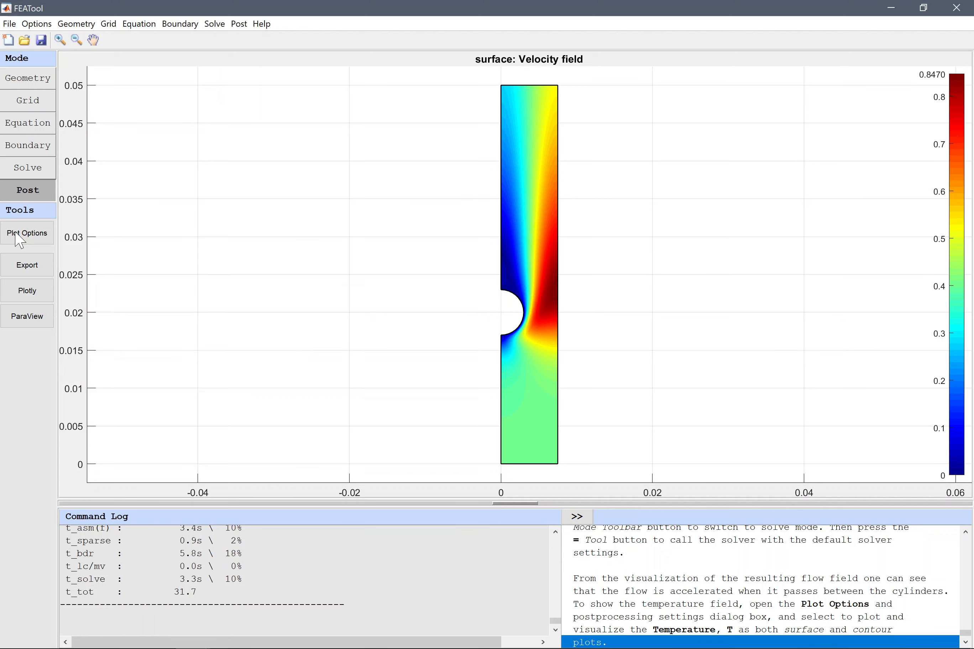
{"action": "left_click", "coordinate": [25, 237]}
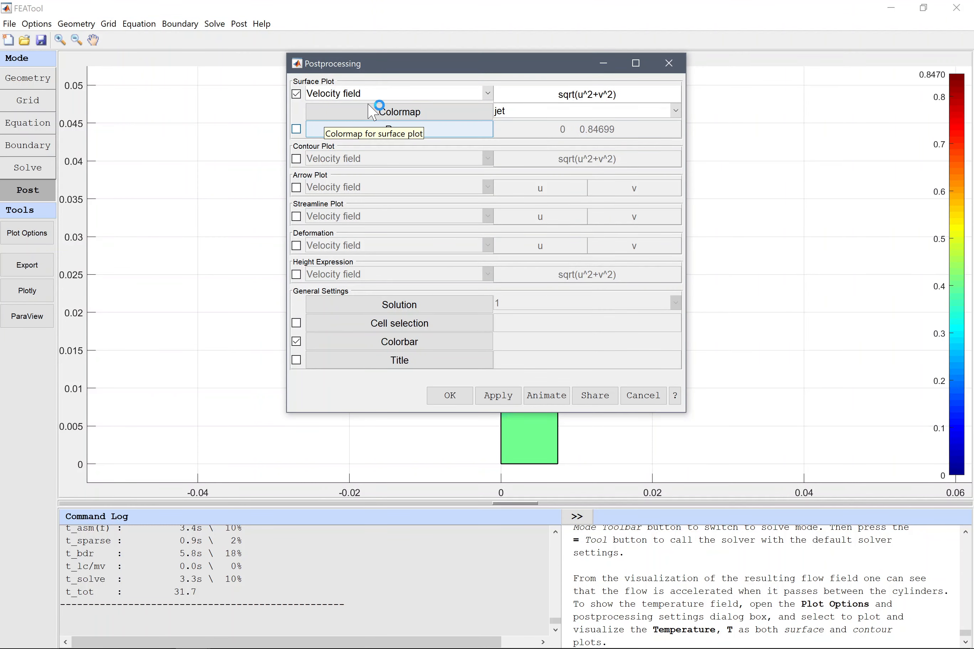
{"action": "left_click", "coordinate": [401, 92]}
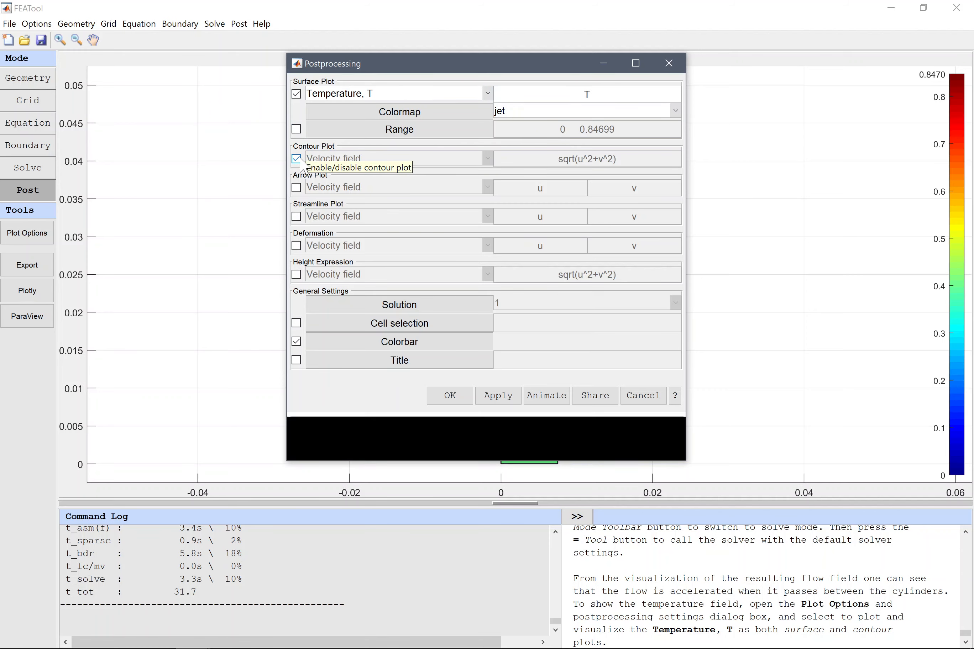
{"action": "left_click", "coordinate": [396, 160]}
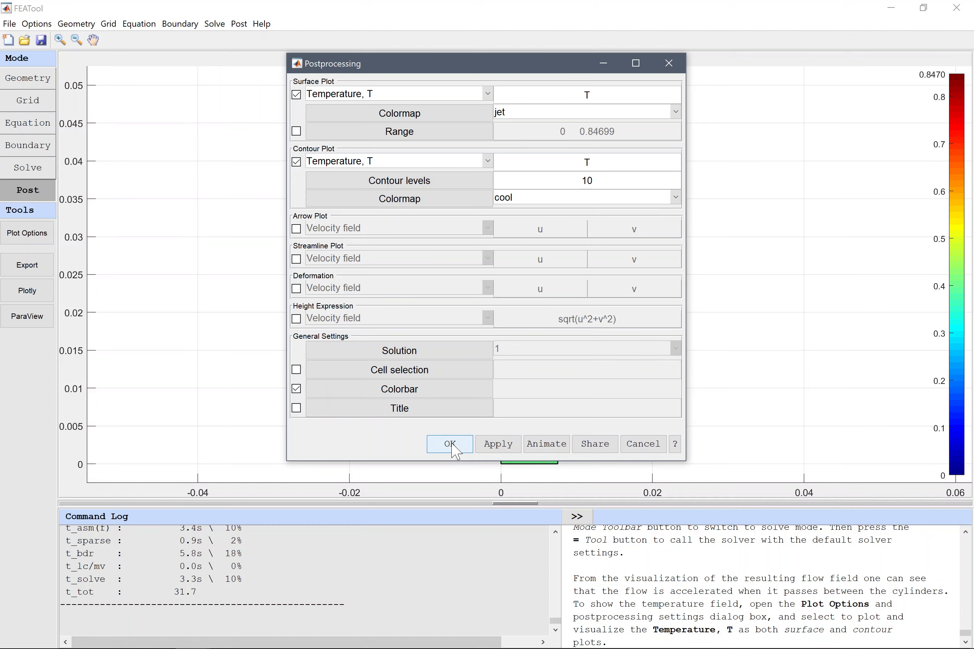
{"action": "left_click", "coordinate": [451, 444]}
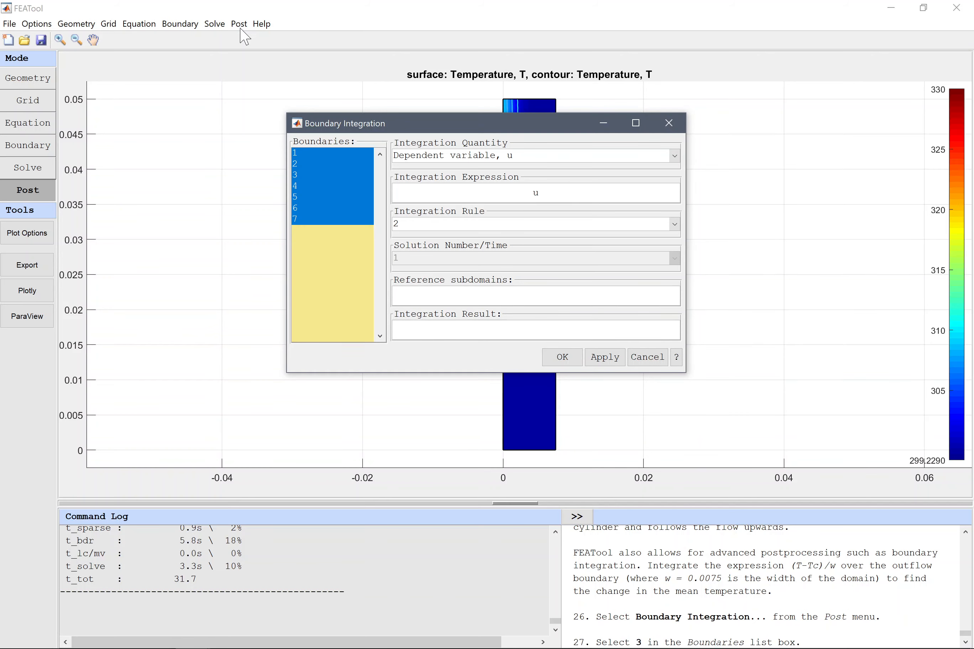
Integrate the expression (T-Tc)/0.0075 over the outflow boundary 3 with Boundary Integration
{"action": "left_click", "coordinate": [340, 174]}
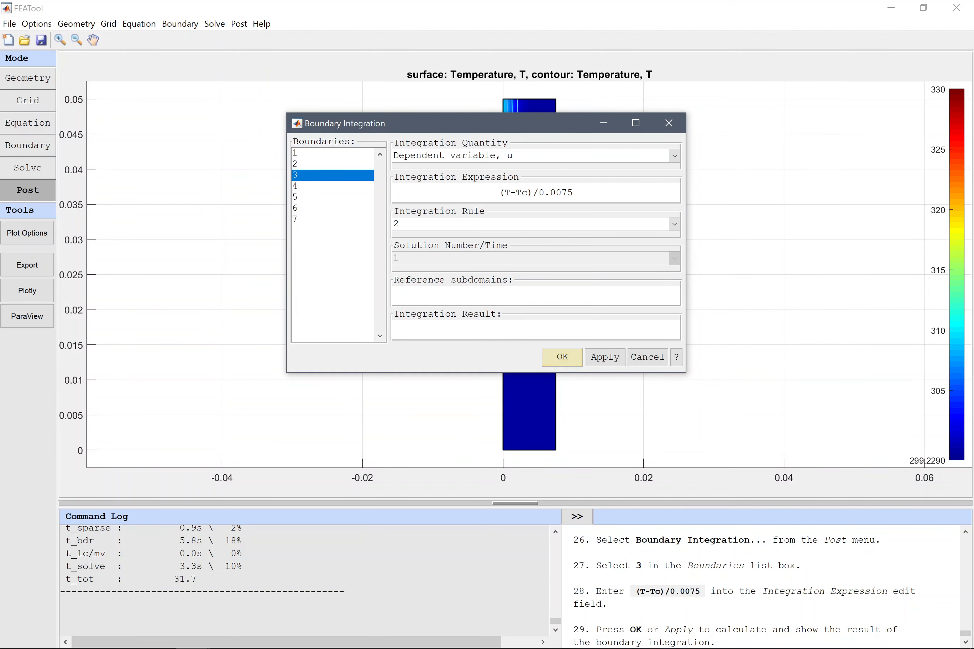
{"action": "left_click", "coordinate": [562, 357]}
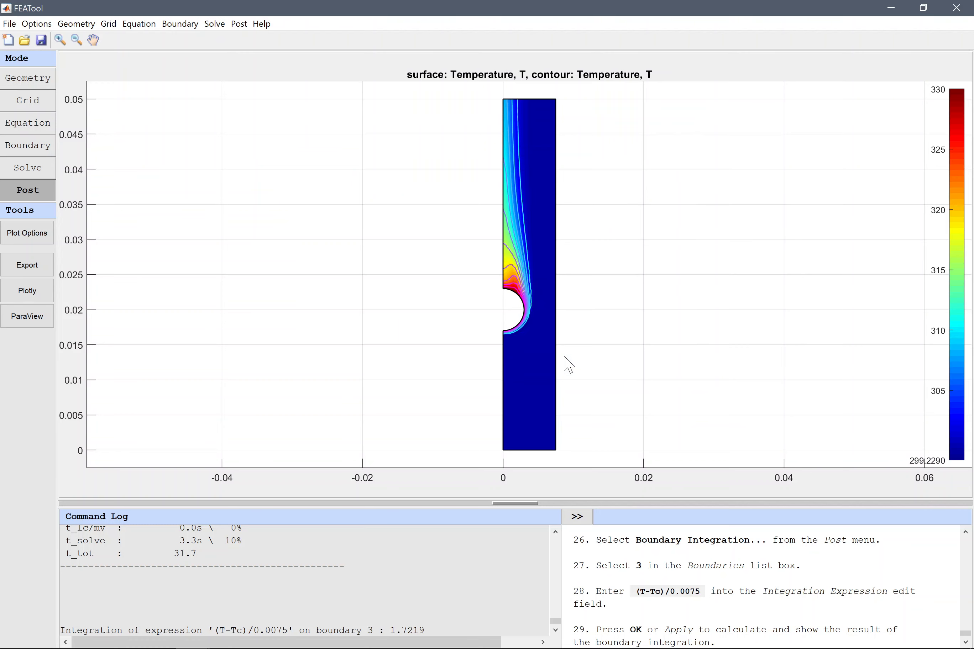